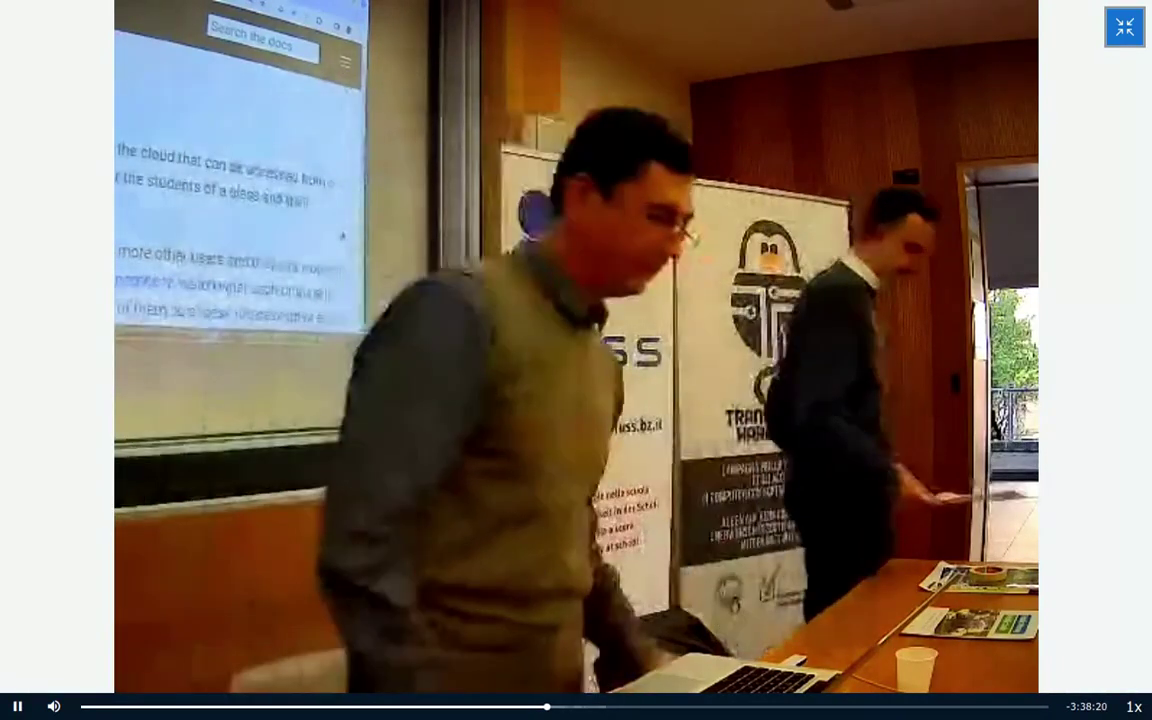
Step: Exit full-screen playback and swap views so the DS Docs screen share is the main view
key("Escape")
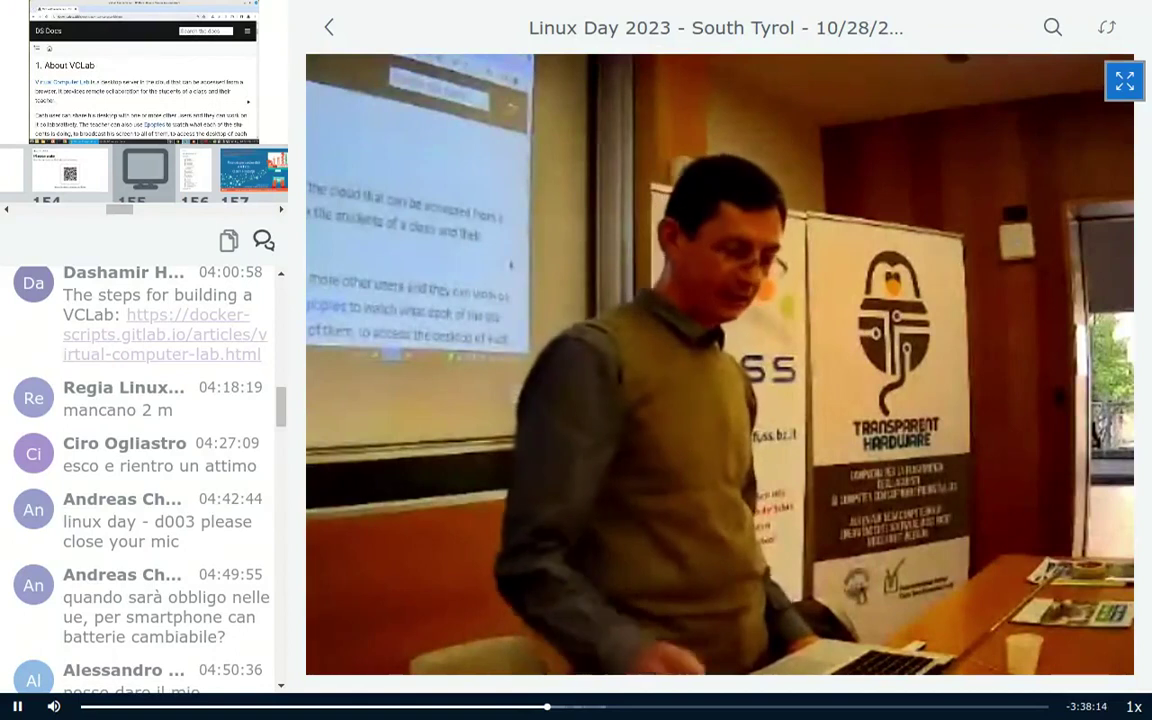
left_click(1106, 27)
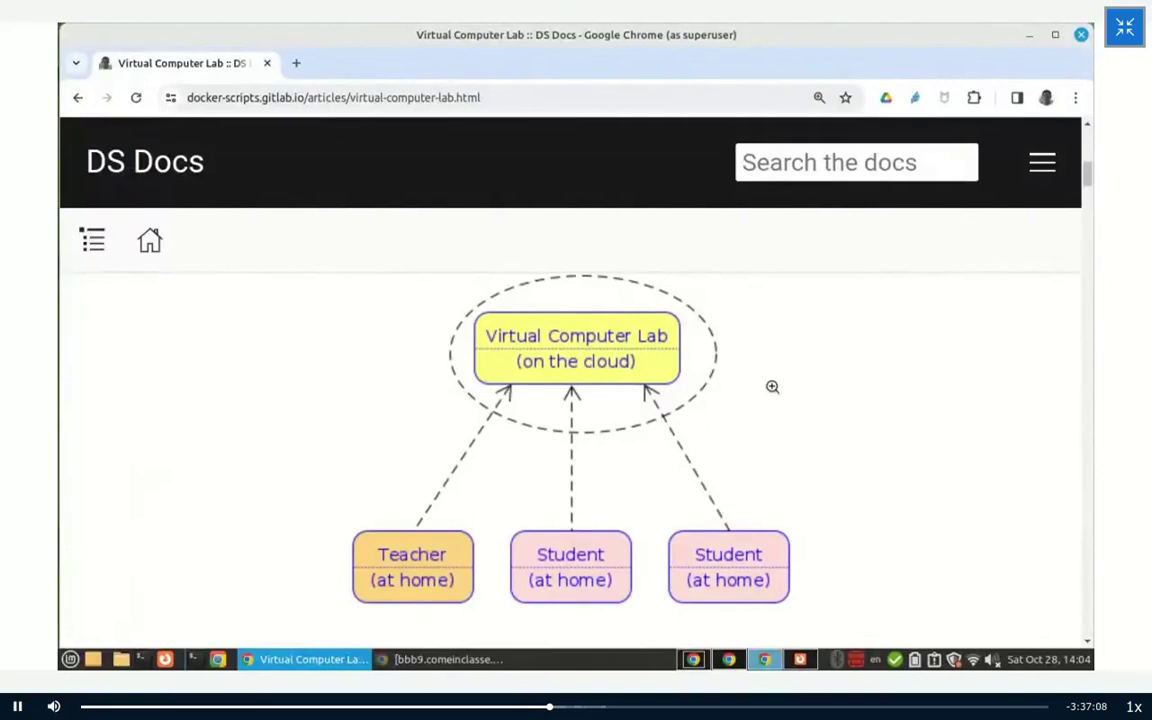
Step: Scroll past the School LAN diagram to the section 2 Docker server diagram
scroll(772, 386, "down", 5)
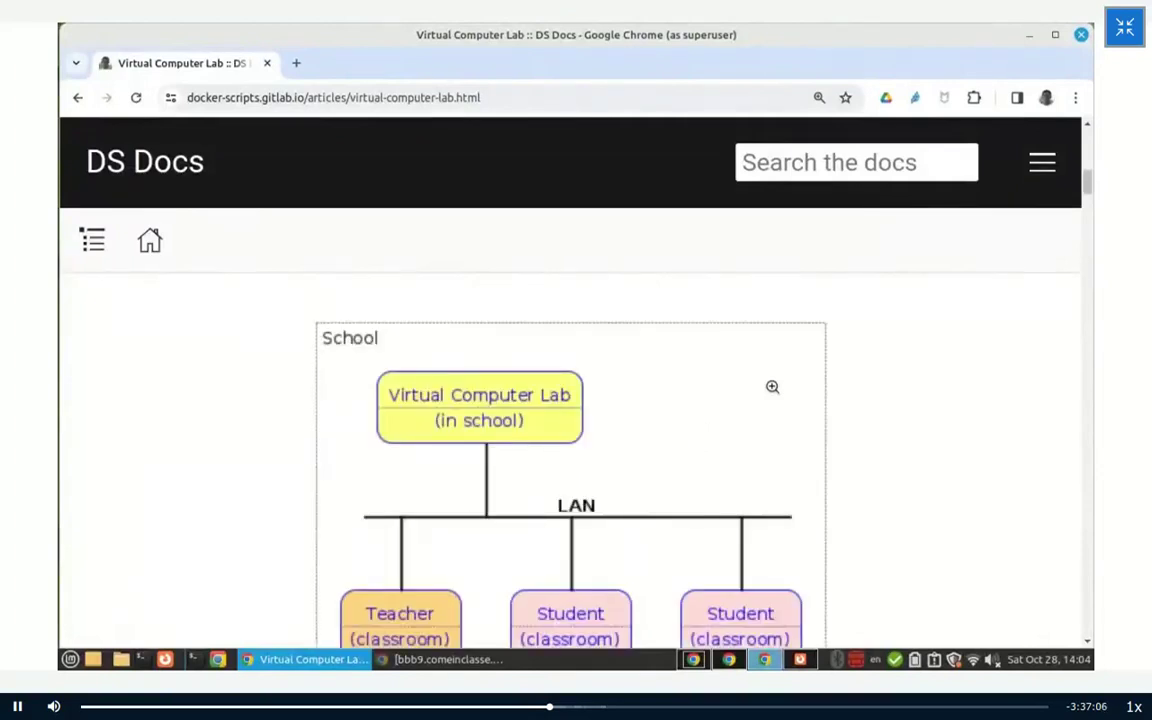
scroll(772, 386, "down", 1)
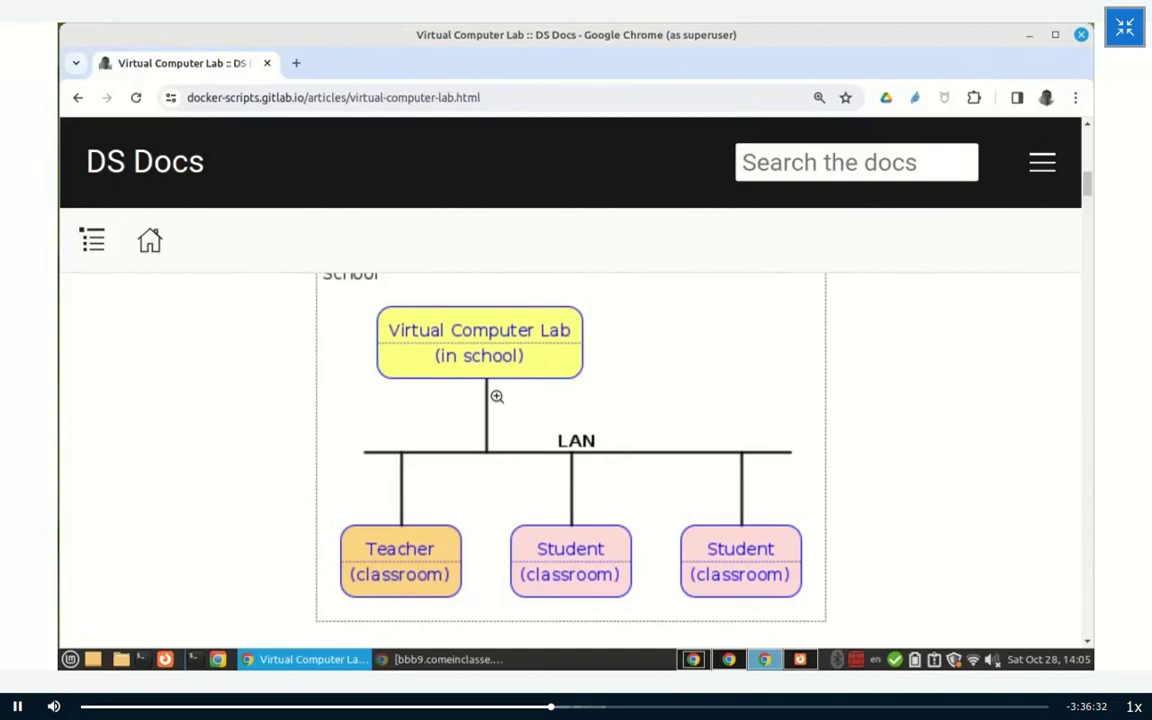
scroll(497, 397, "down", 5)
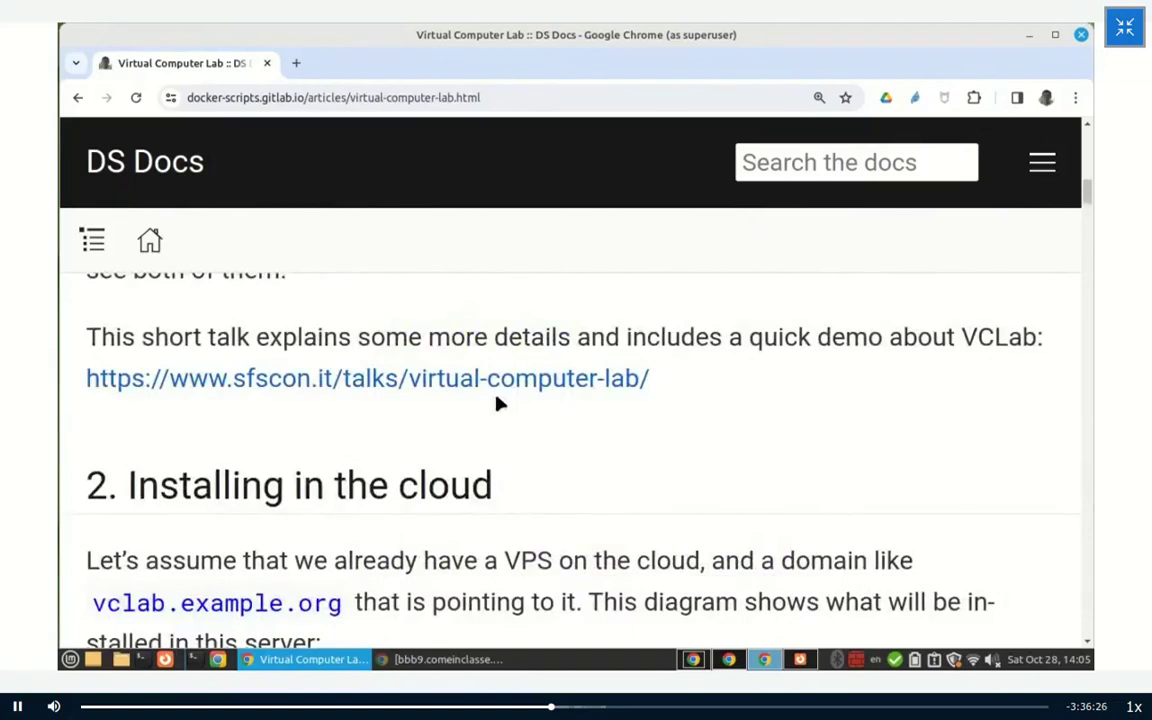
scroll(499, 403, "down", 5)
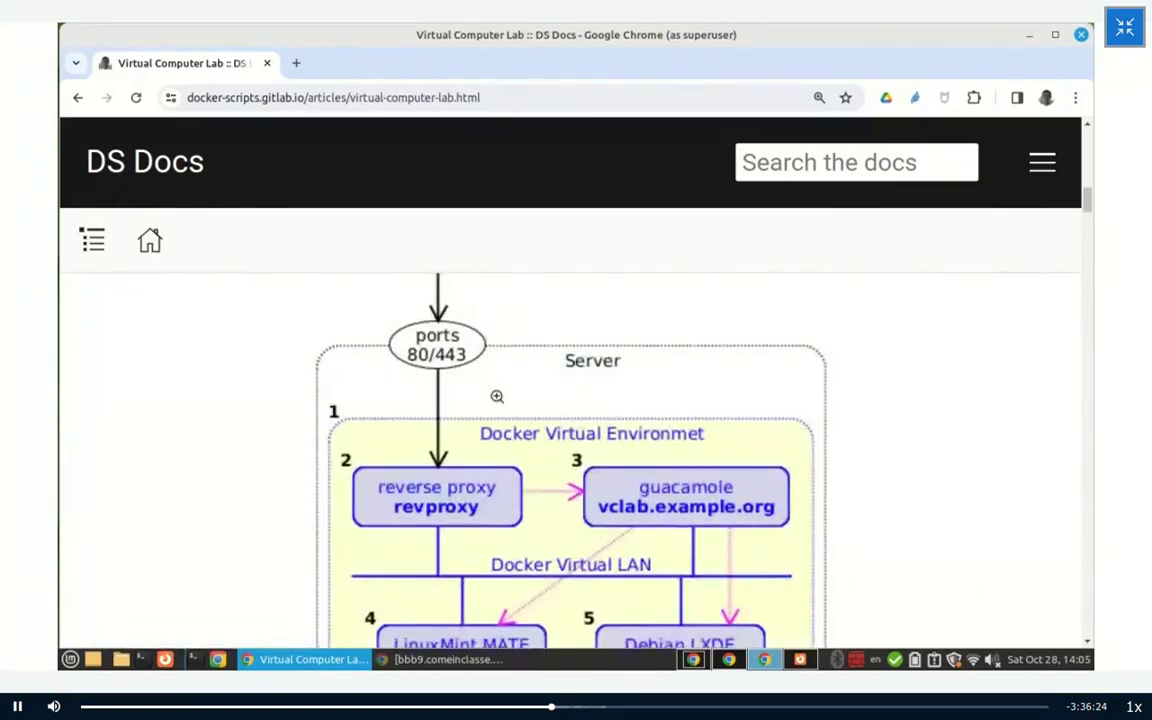
scroll(497, 397, "down", 1)
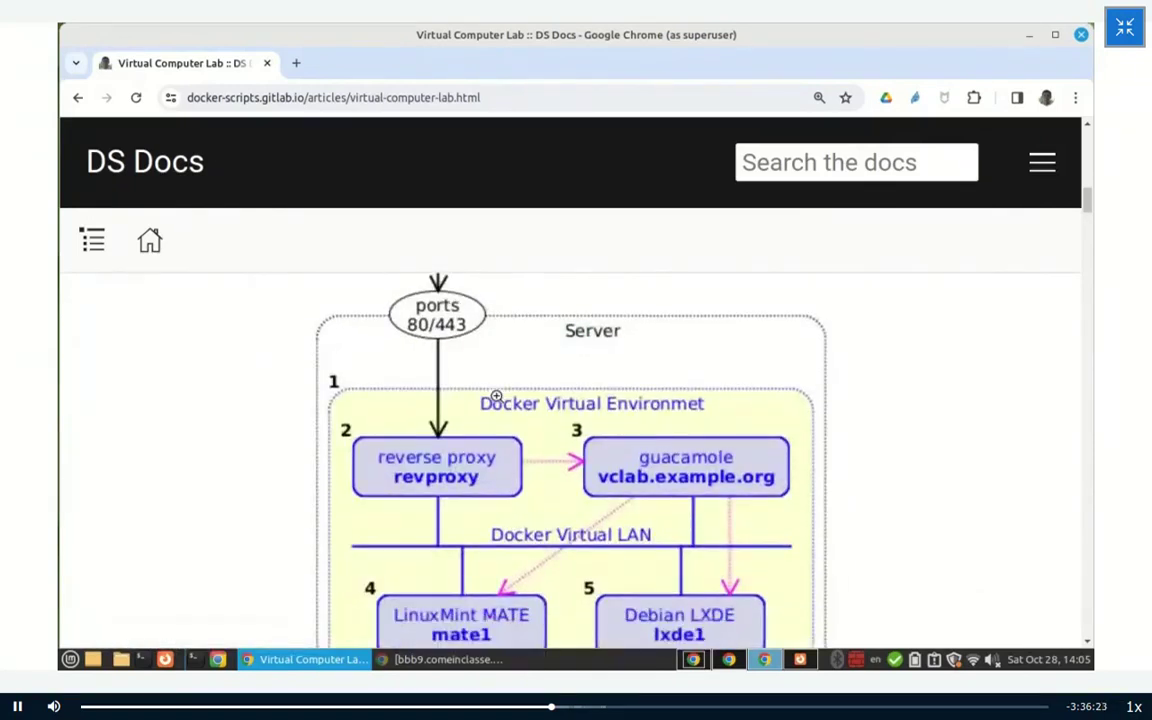
Step: Switch Chrome to full screen from the three-dot menu's Zoom row
left_click(1075, 98)
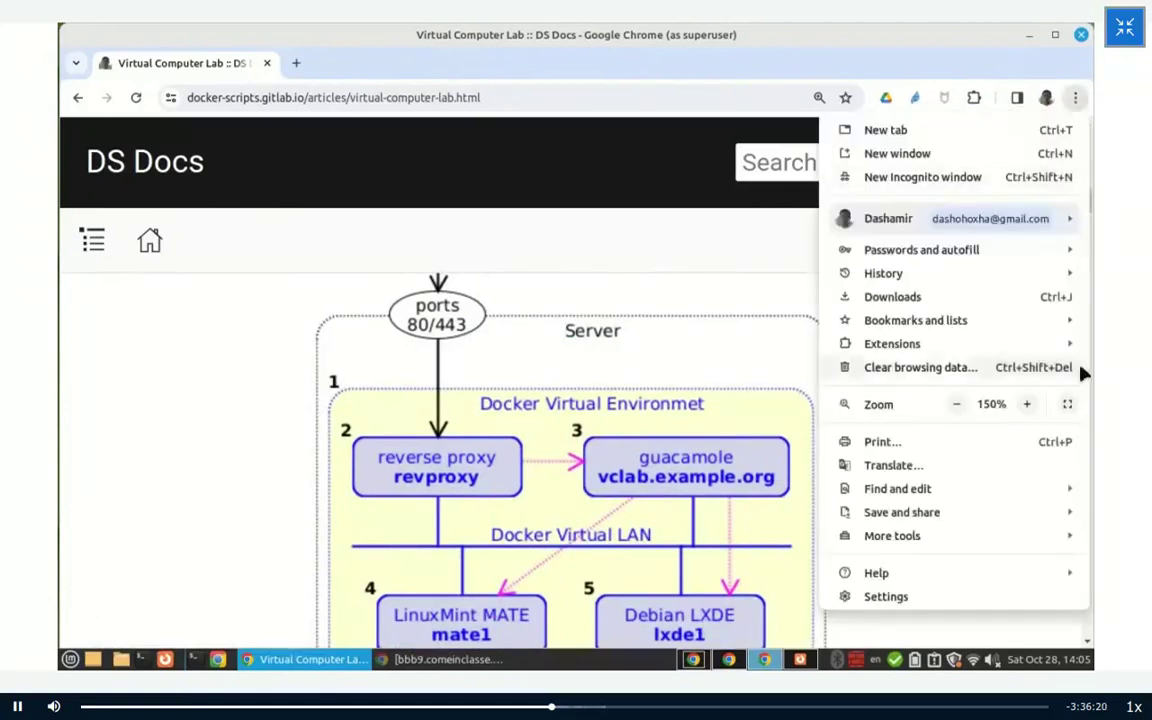
left_click(1067, 404)
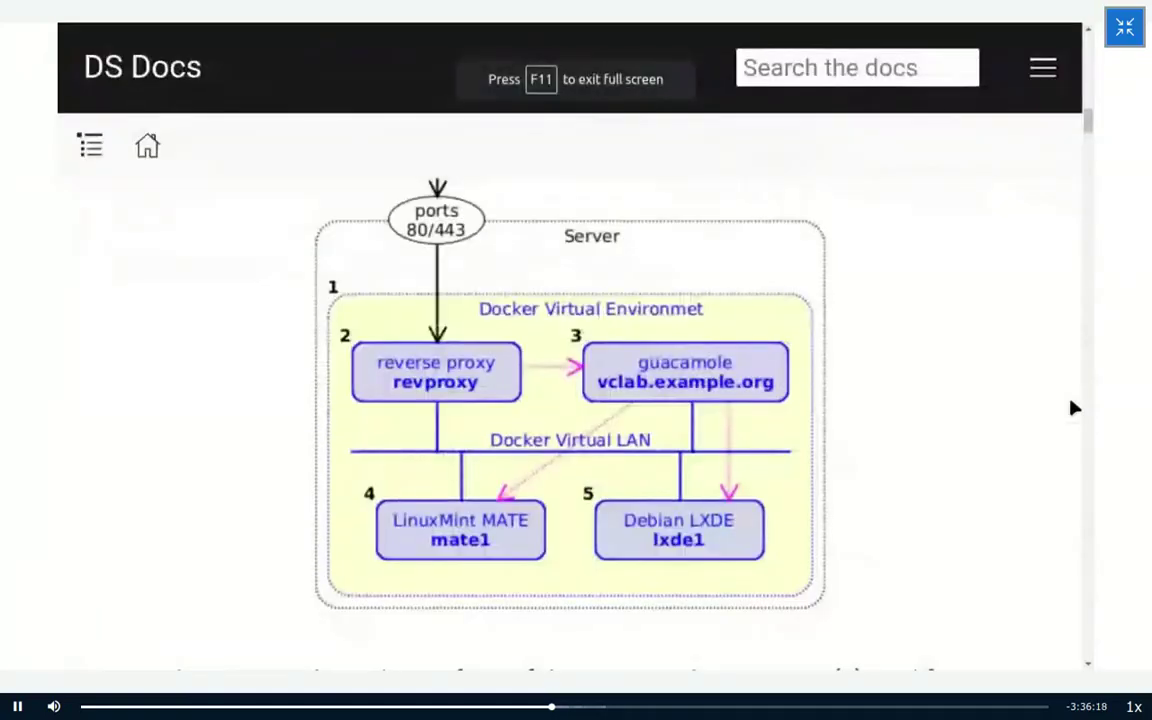
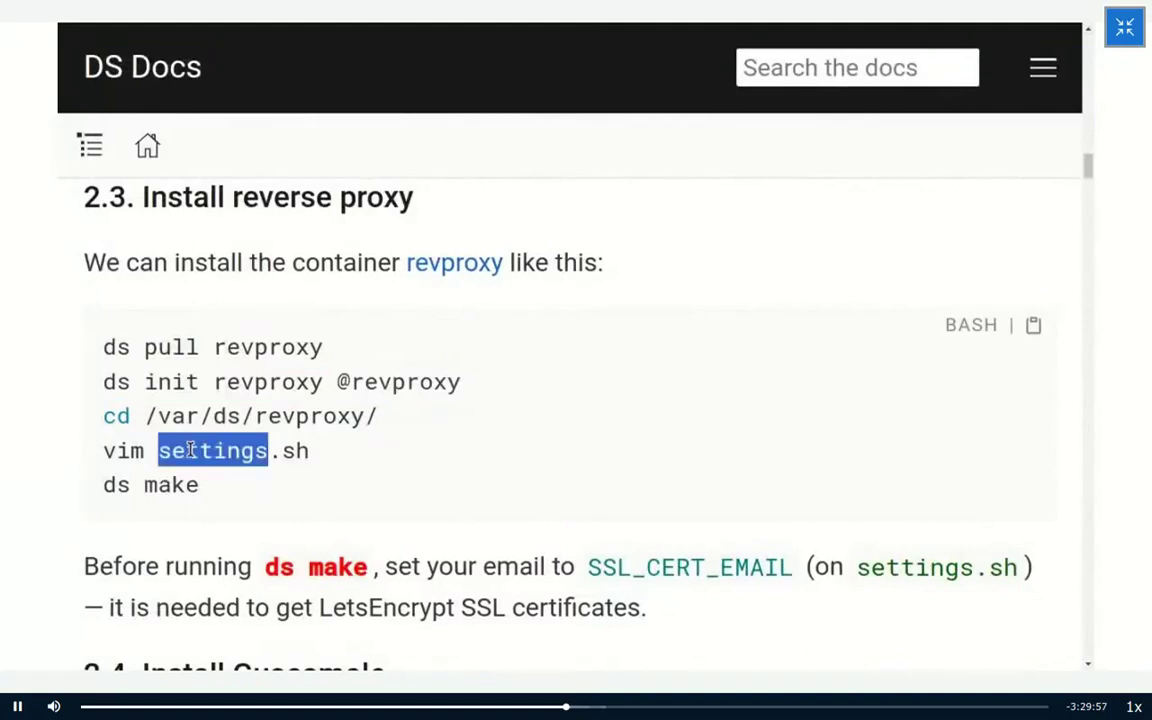
Step: Leave the DS Docs page and run 'vim settings.sh' in the /var/ds/revproxy terminal
left_click(191, 451)
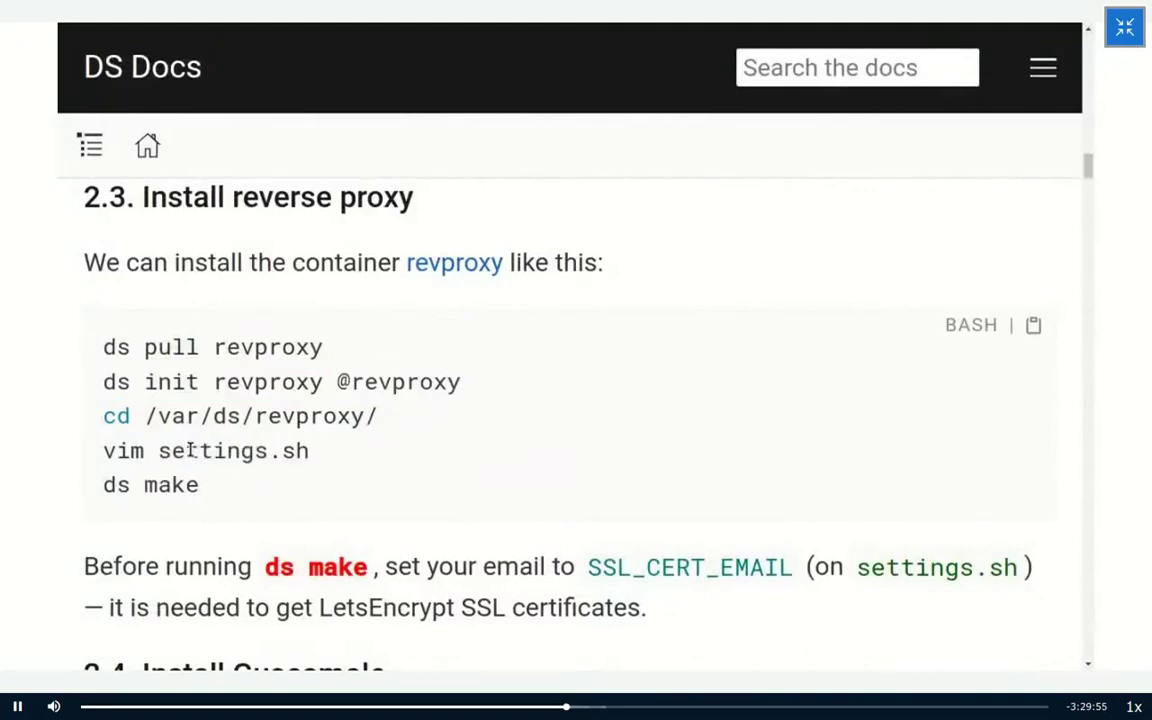
key("alt+Tab")
type("vim settings.sh")
key("Return")
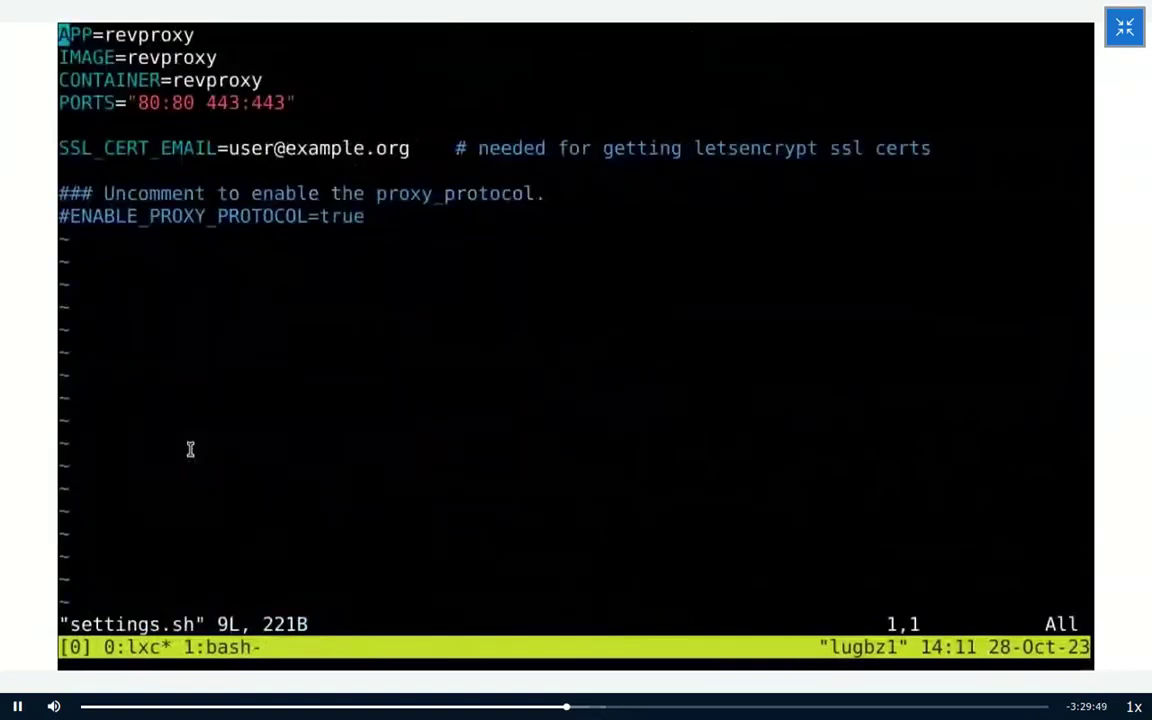
Step: Move the cursor to the end of the example address on the SSL_CERT_EMAIL line
key("Down")
key("Down")
key("Down")
key("Down")
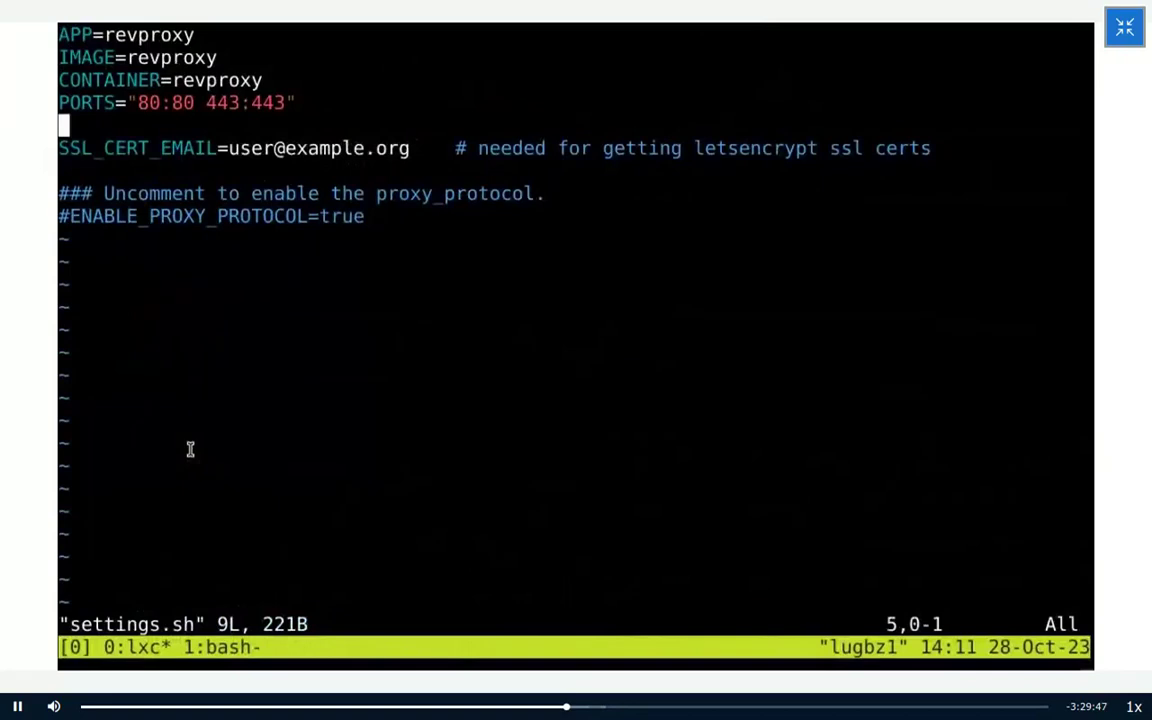
key("Up")
key("Down")
key("Down")
key("Right")
key("Right")
key("Right")
key("Right")
key("Right")
key("Right")
key("Right")
key("Right")
key("Right")
key("Right")
key("Right")
key("Right")
key("Right")
key("Right")
key("Right")
key("Right")
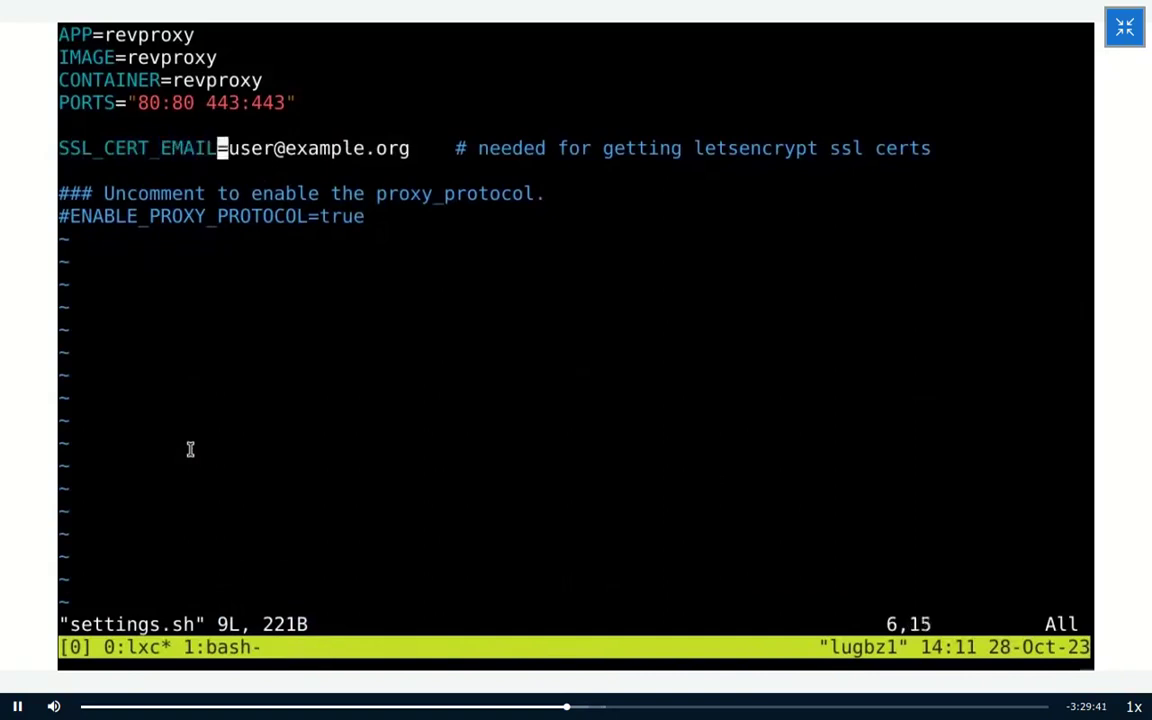
key("Right")
key("Right")
key("Right")
key("Right")
key("Right")
key("Right")
key("Right")
key("Right")
key("Right")
key("Right")
key("Right")
key("Right")
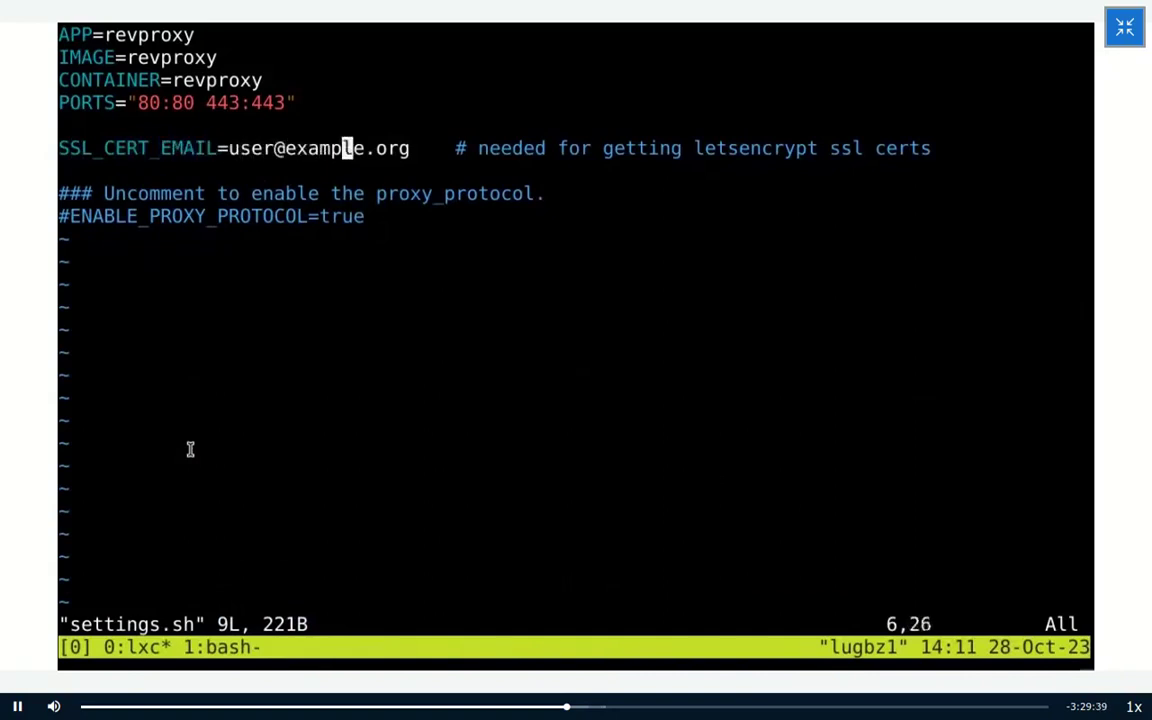
key("Right")
key("Right")
key("Right")
key("Right")
key("Left")
key("Left")
key("Left")
key("Left")
key("Left")
key("Left")
key("Left")
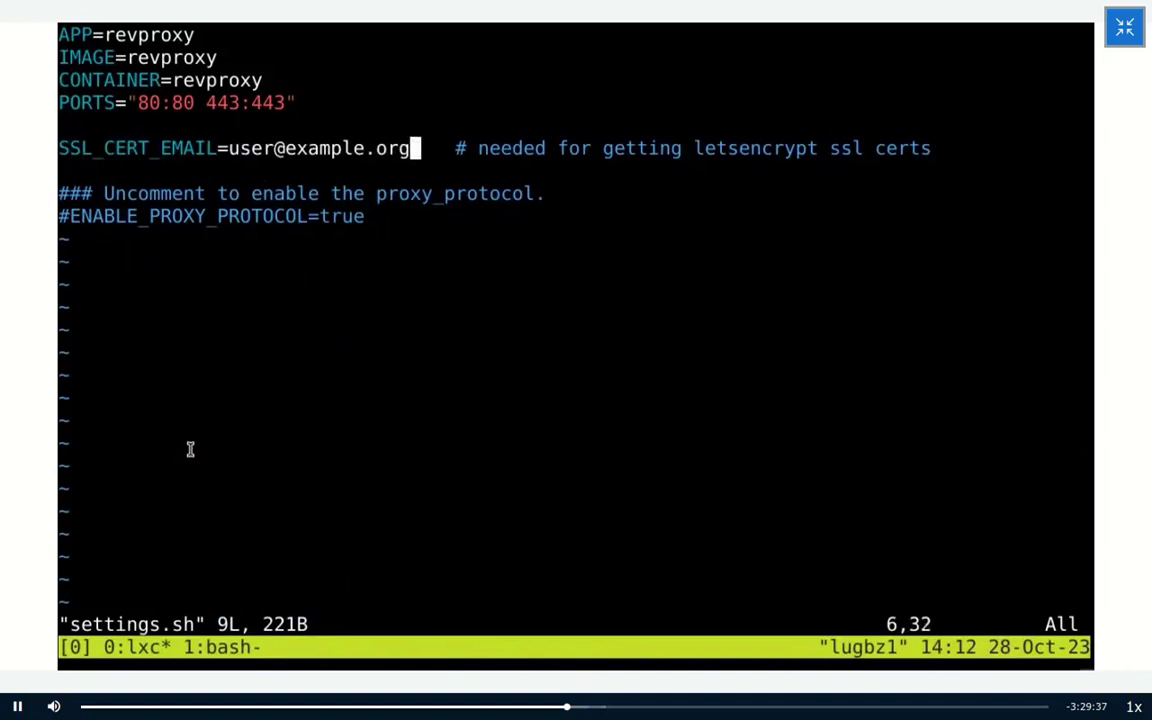
key("Right")
key("Right")
key("Right")
key("Right")
key("Right")
key("Right")
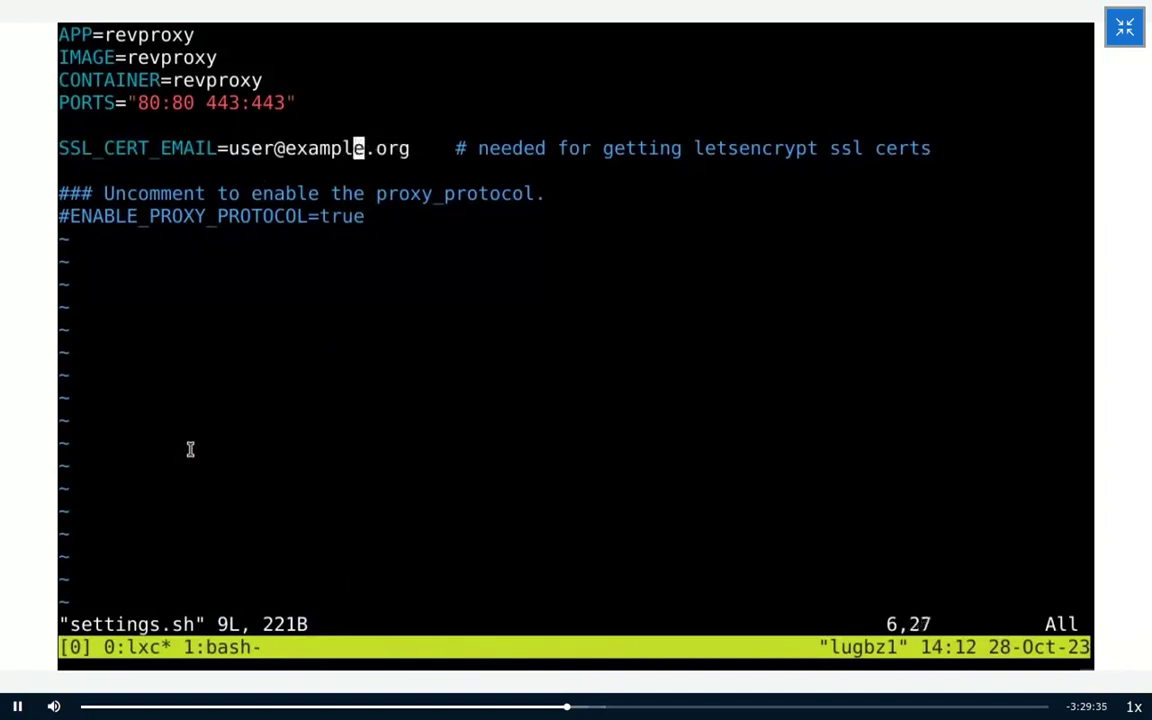
Step: Replace the example address with the administrator's e-mail, then save and quit with :wq
key("i")
key("BackSpace")
key("BackSpace")
key("BackSpace")
key("BackSpace")
key("BackSpace")
key("BackSpace")
key("BackSpace")
key("BackSpace")
key("BackSpace")
key("BackSpace")
key("BackSpace")
key("BackSpace")
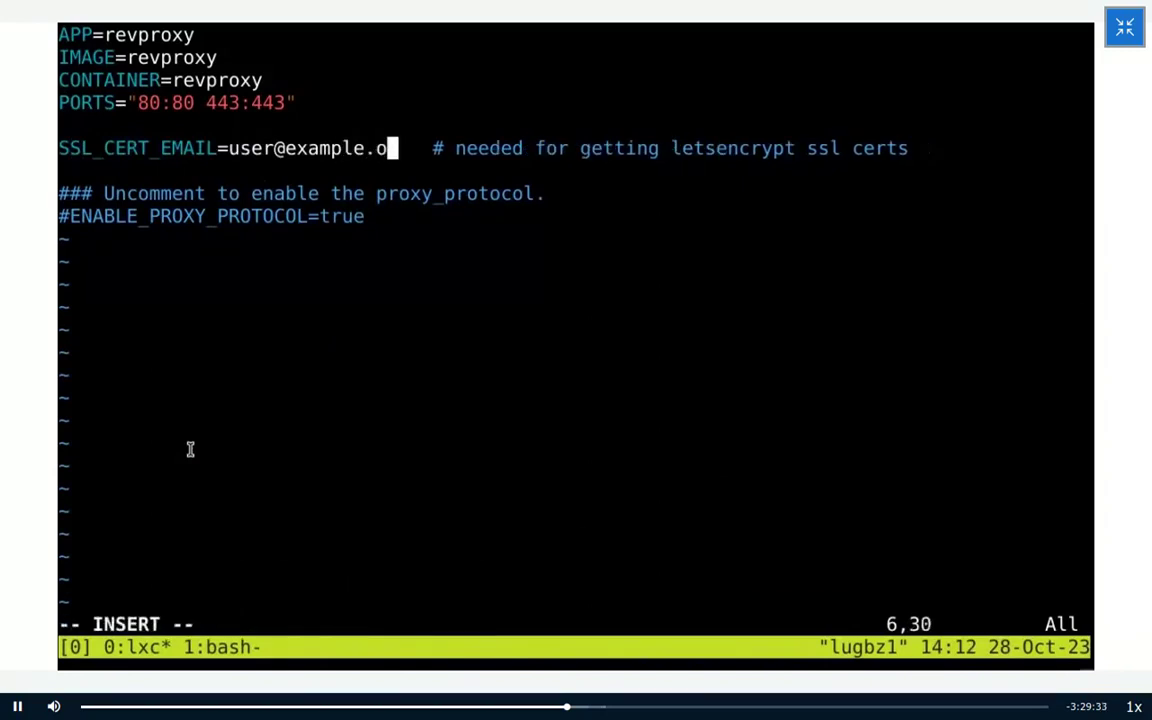
key("BackSpace")
key("BackSpace")
key("BackSpace")
key("BackSpace")
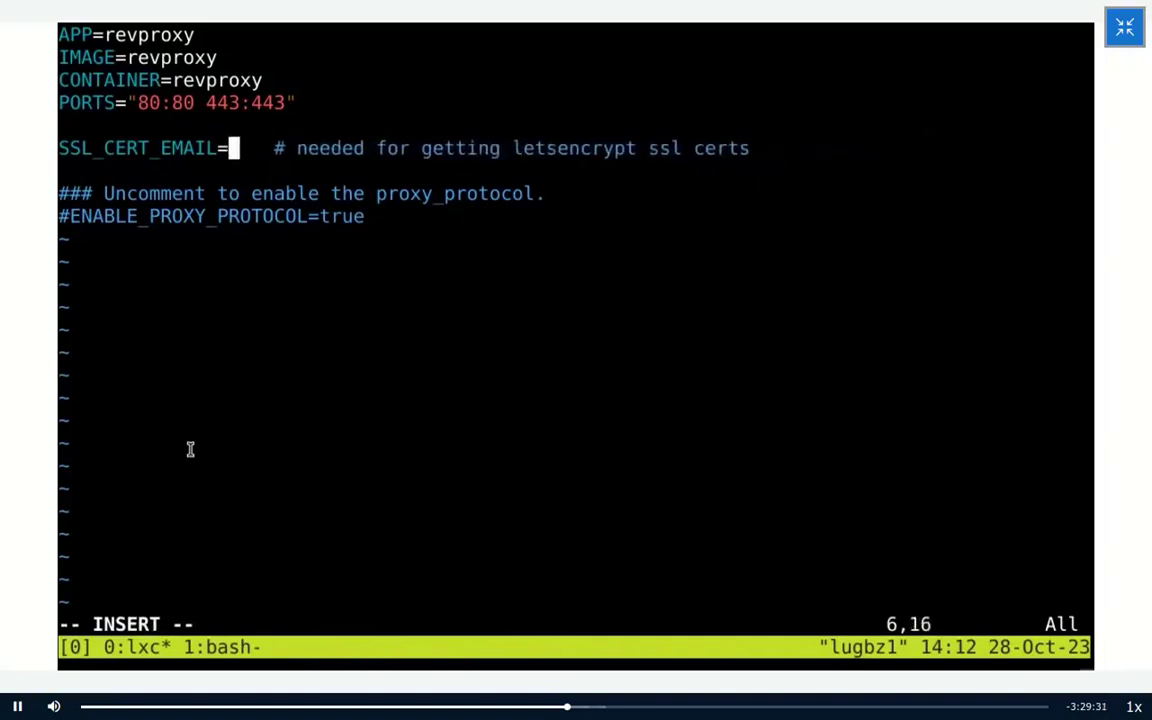
key("Left")
key("Right")
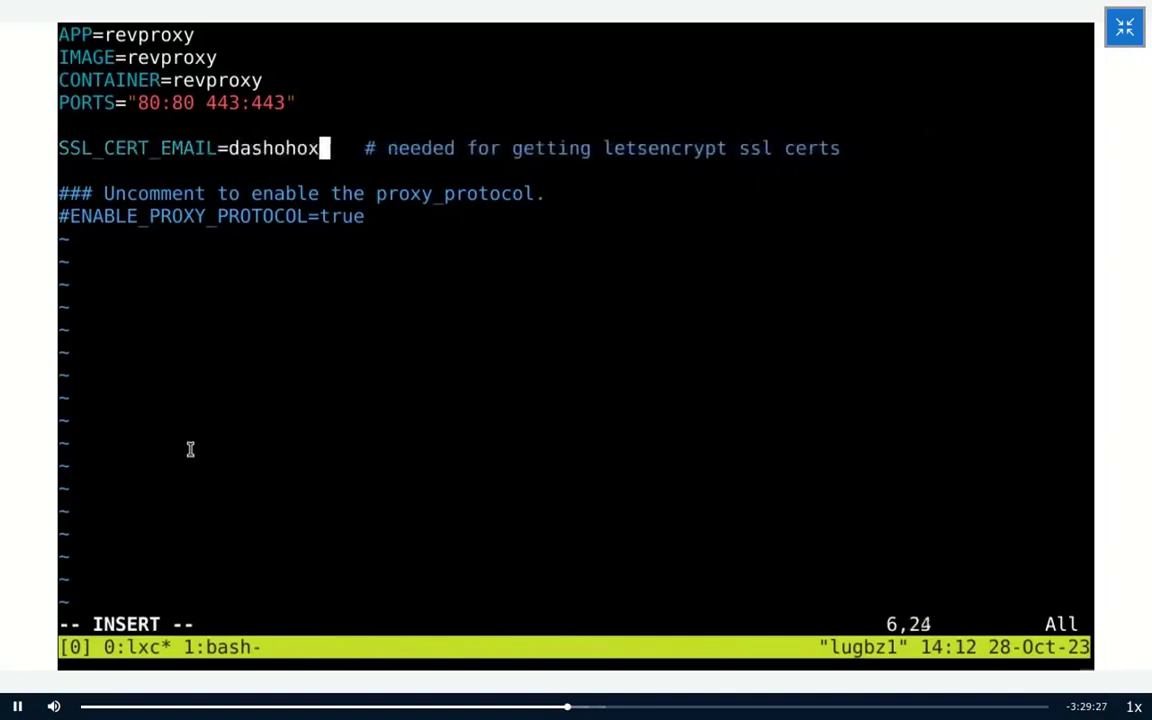
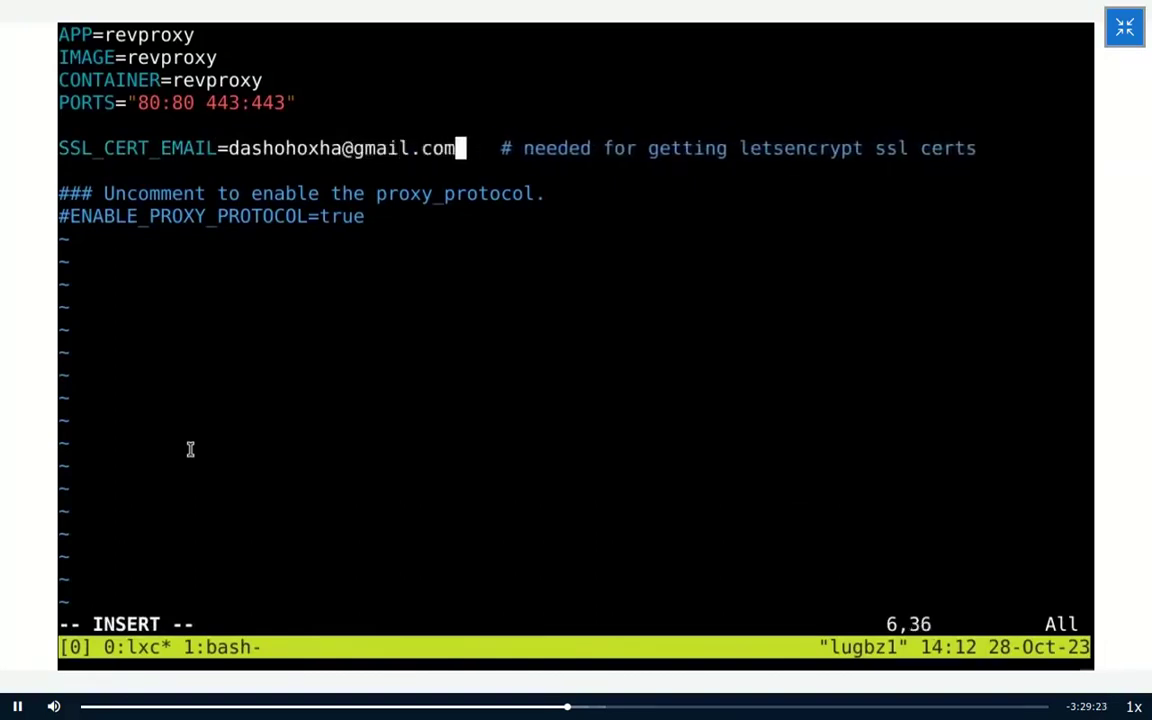
key("Escape")
type(":wq")
key("Return")
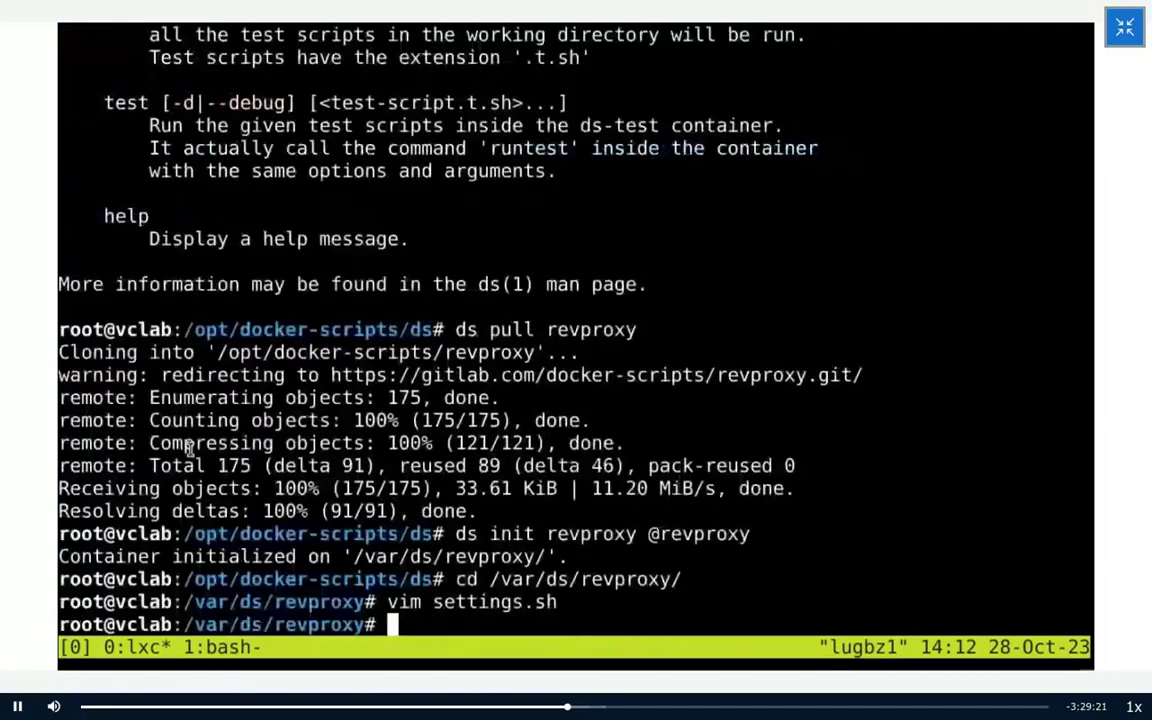
Step: Run 'ds make' to build the revproxy container
type("ds make")
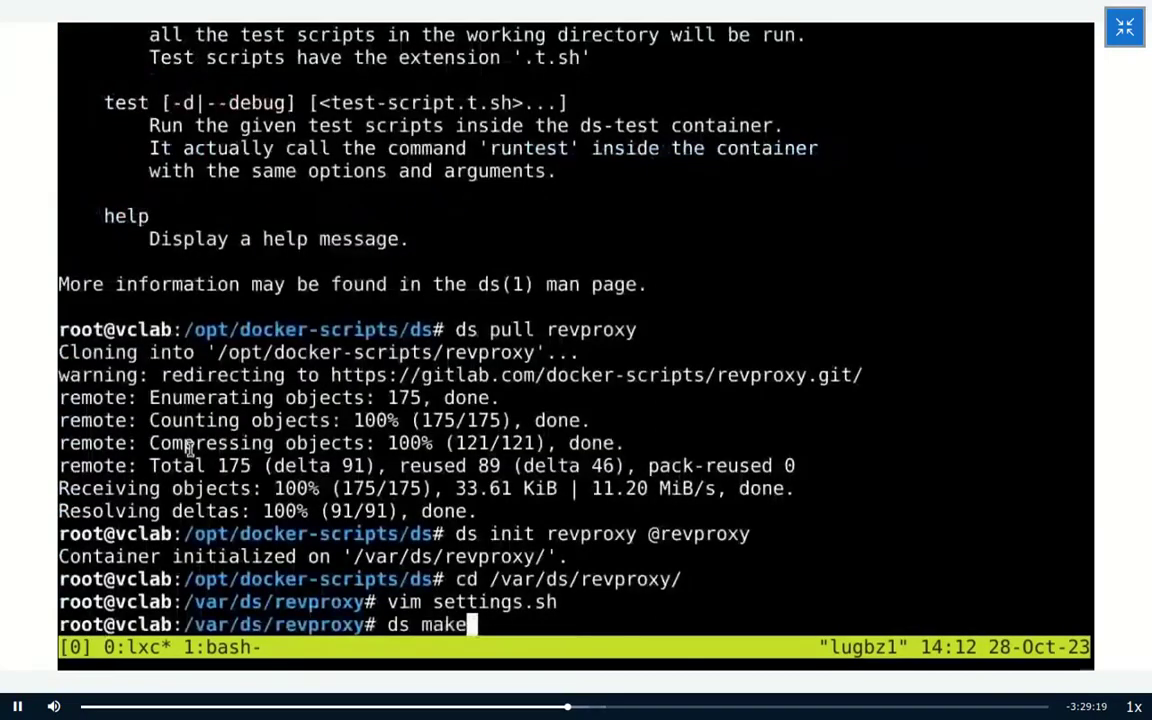
key("Return")
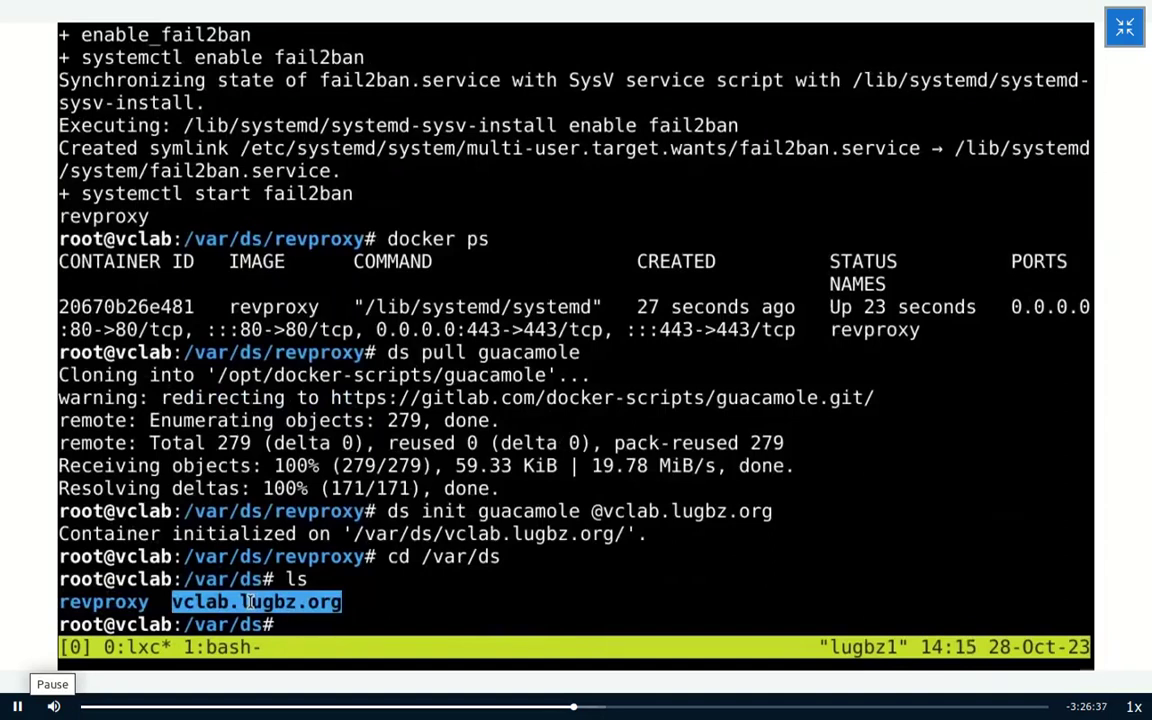
Step: Change into the vclab.lugbz.org directory and list its files
middle_click(250, 601)
key("Home")
type("cd")
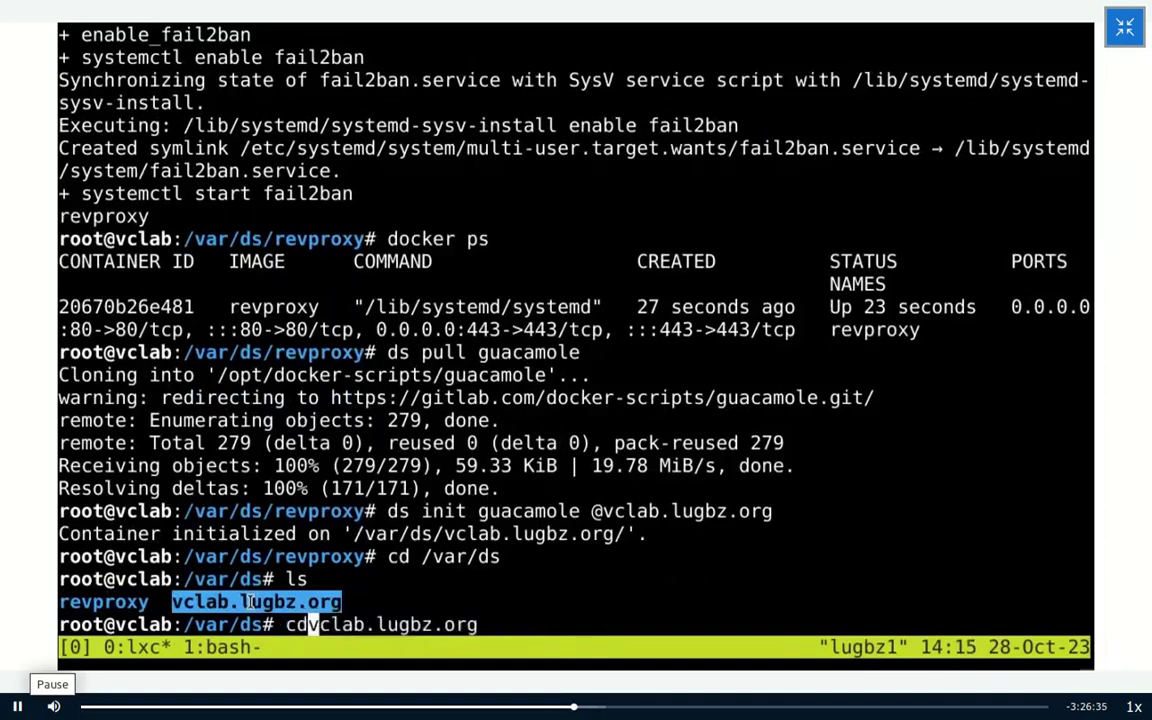
key("Return")
type("ls")
key("Return")
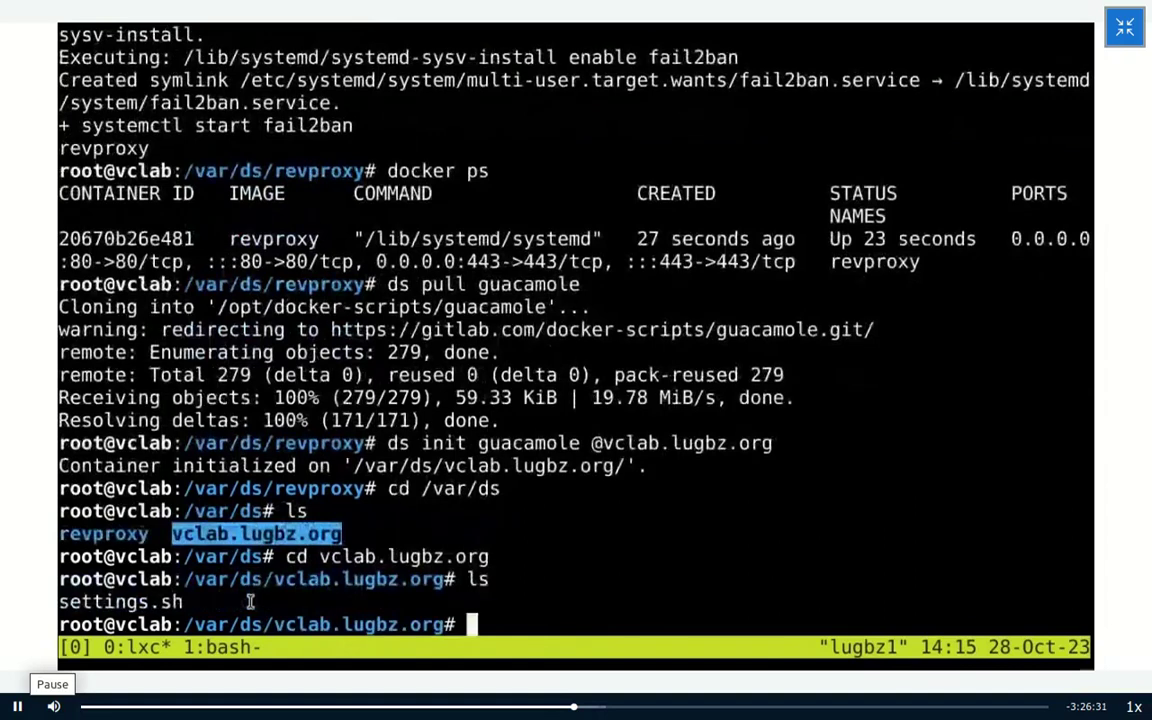
Step: Open the Guacamole settings.sh in vim and move to the end of the DOMAIN value
type("vim ")
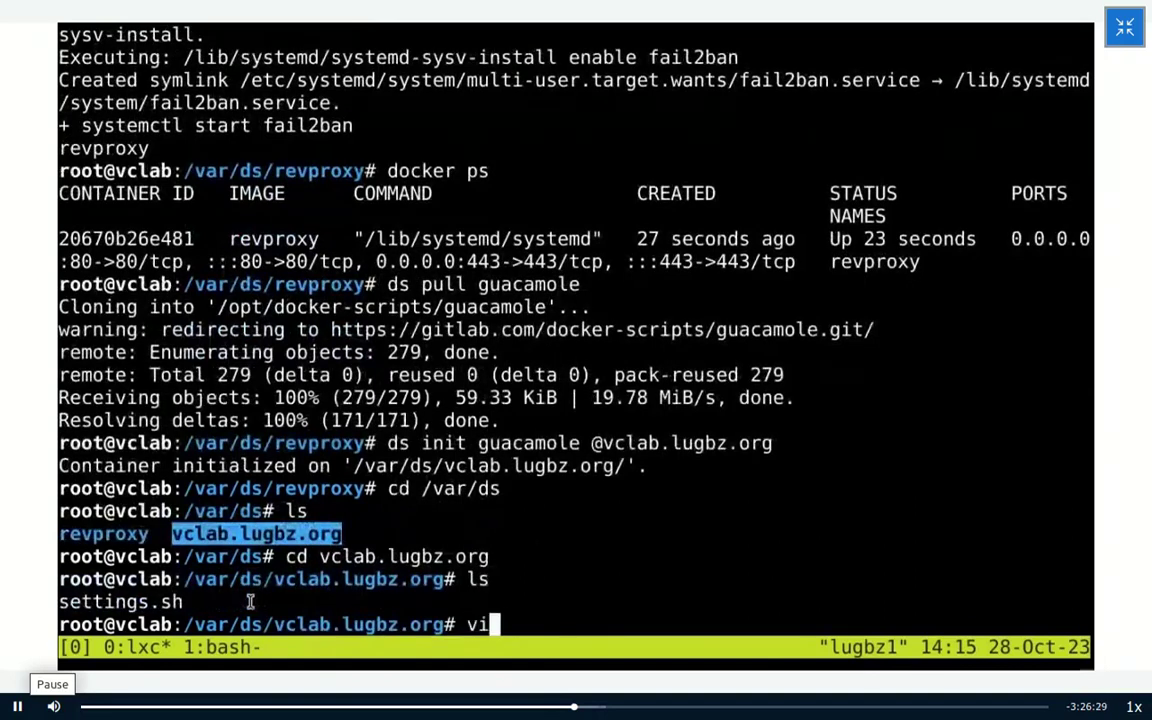
type("se")
key("Tab")
key("Return")
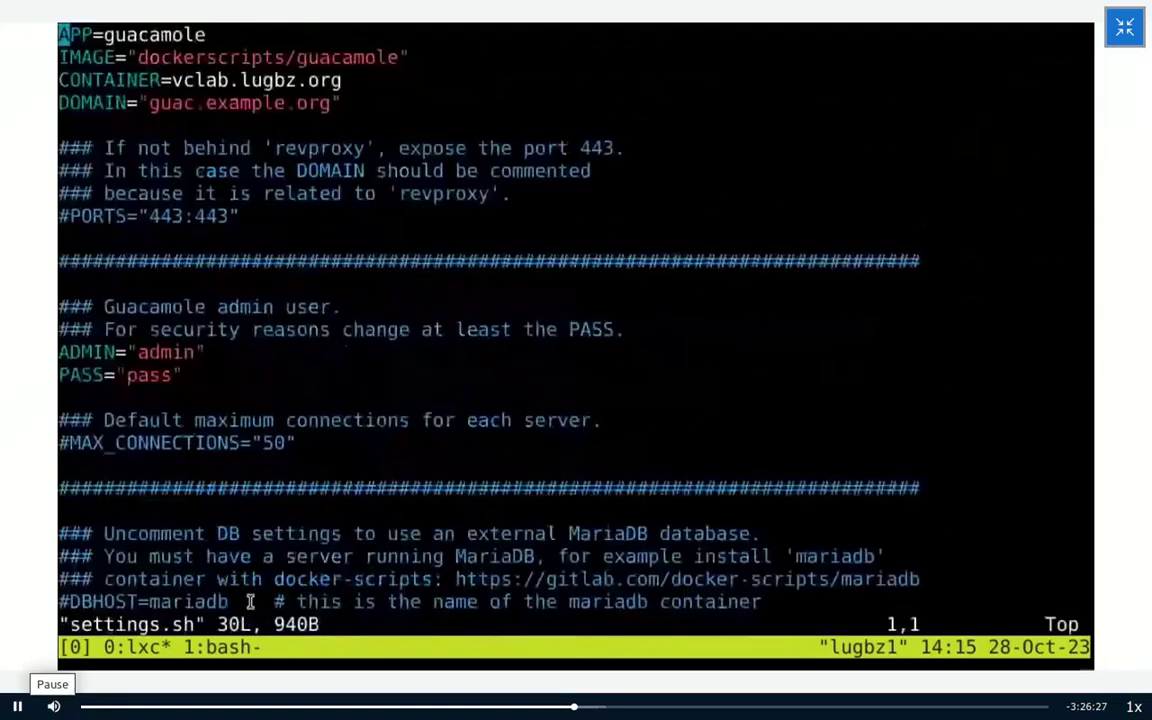
key("Down")
key("Down")
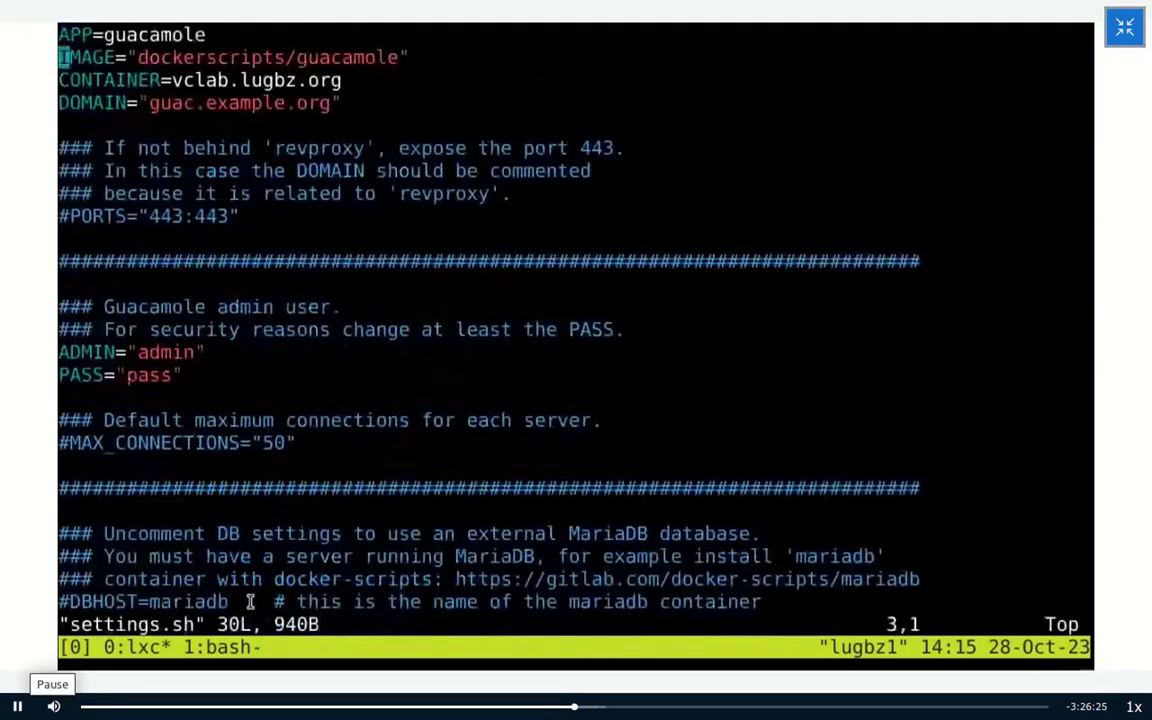
key("Down")
key("Right")
key("Right")
key("Right")
key("Right")
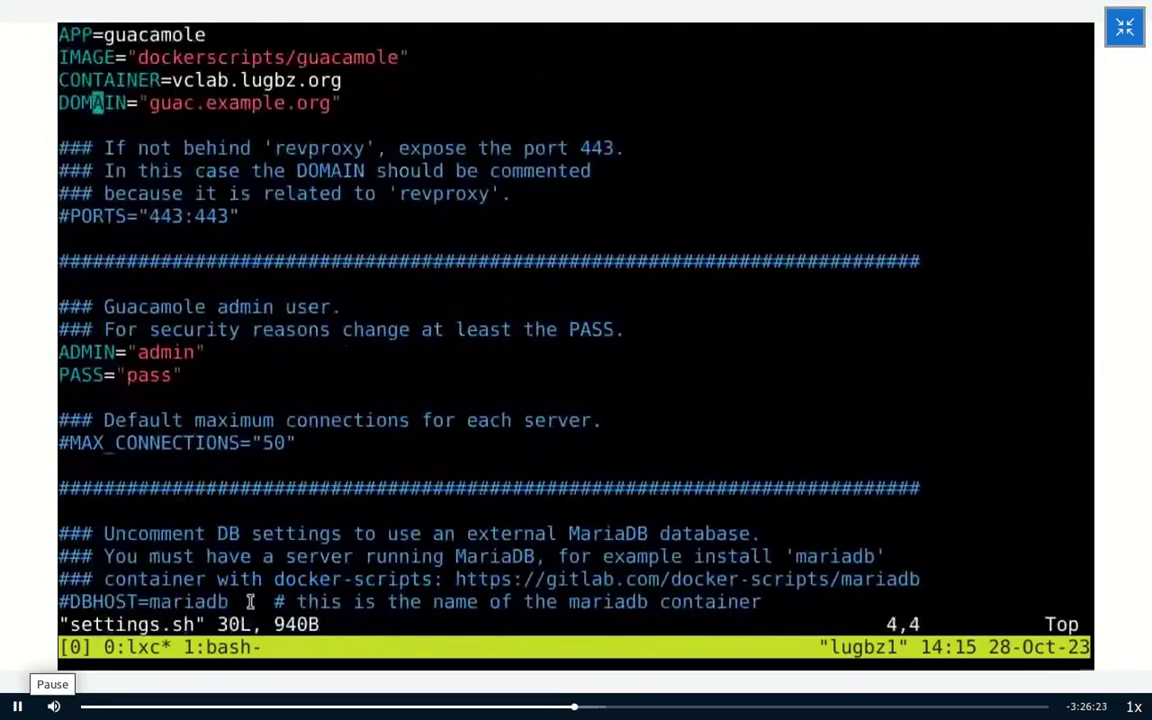
key("Right")
key("Right")
key("Right")
key("Right")
key("Right")
key("Right")
key("Right")
key("Right")
key("Right")
key("Right")
key("Right")
key("Right")
key("Right")
key("Right")
key("Right")
key("Right")
key("Right")
key("Right")
key("Right")
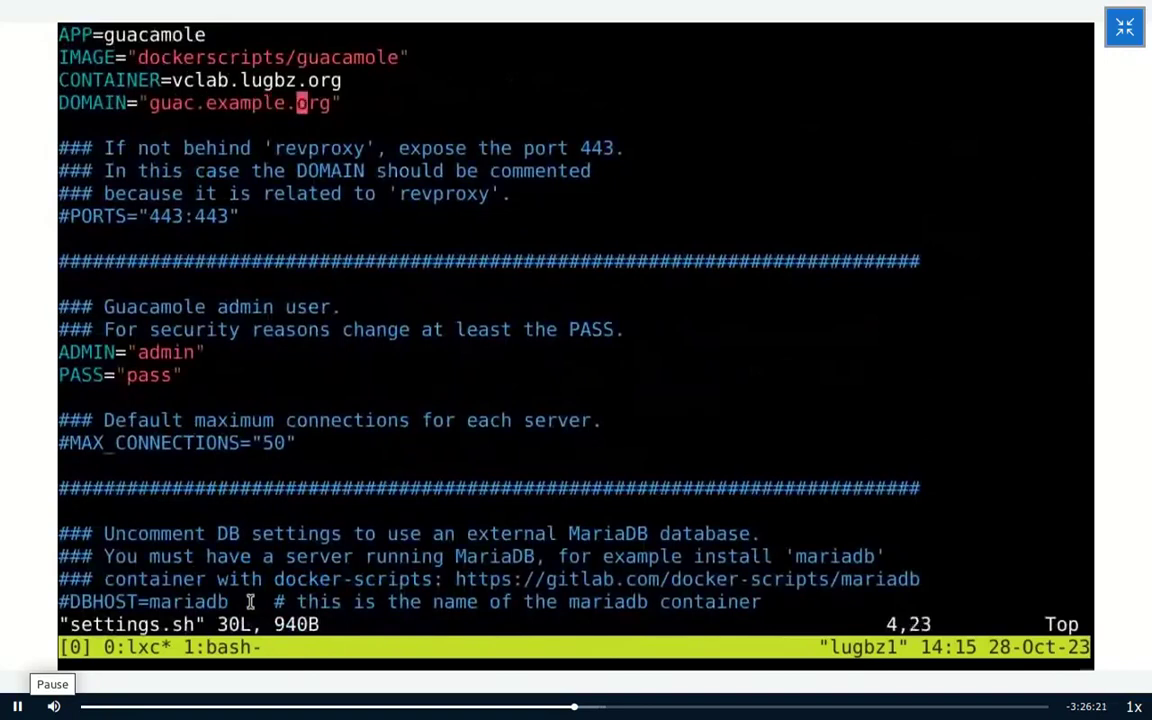
key("Right")
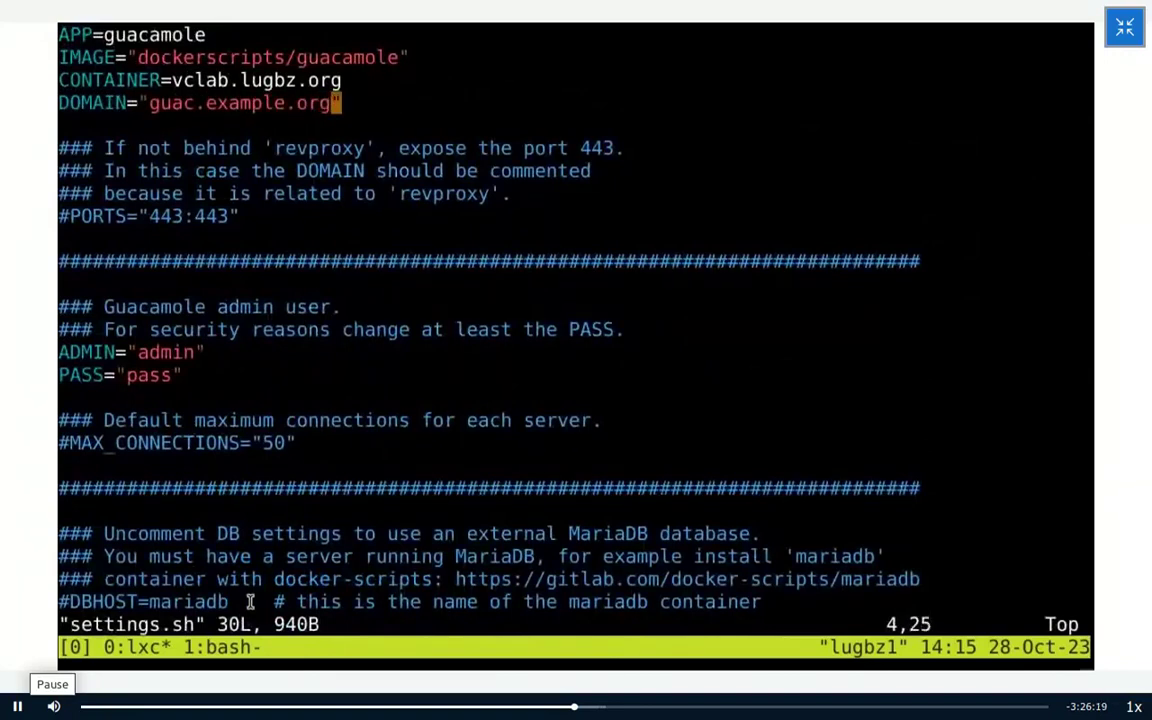
Step: Change DOMAIN to 'vclab.lugbz.org' and save the file with :w
key("i")
key("BackSpace")
key("BackSpace")
key("BackSpace")
key("BackSpace")
key("BackSpace")
key("BackSpace")
key("BackSpace")
key("BackSpace")
key("BackSpace")
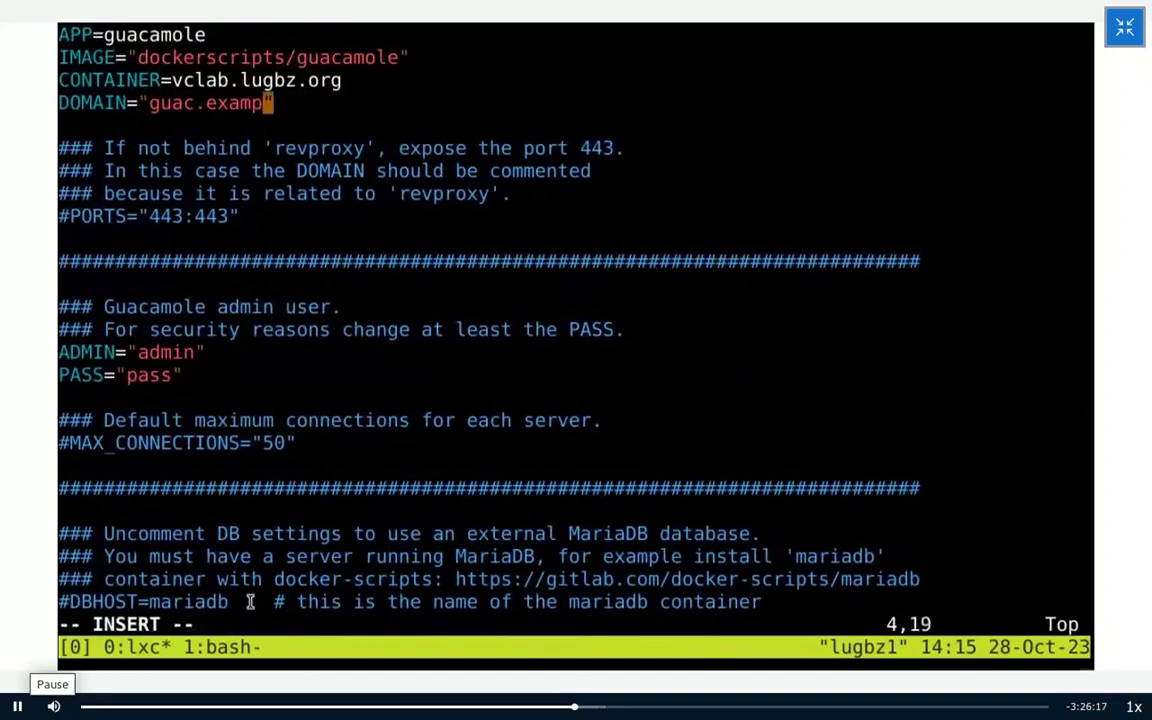
key("BackSpace")
key("BackSpace")
key("BackSpace")
key("BackSpace")
key("BackSpace")
key("BackSpace")
key("BackSpace")
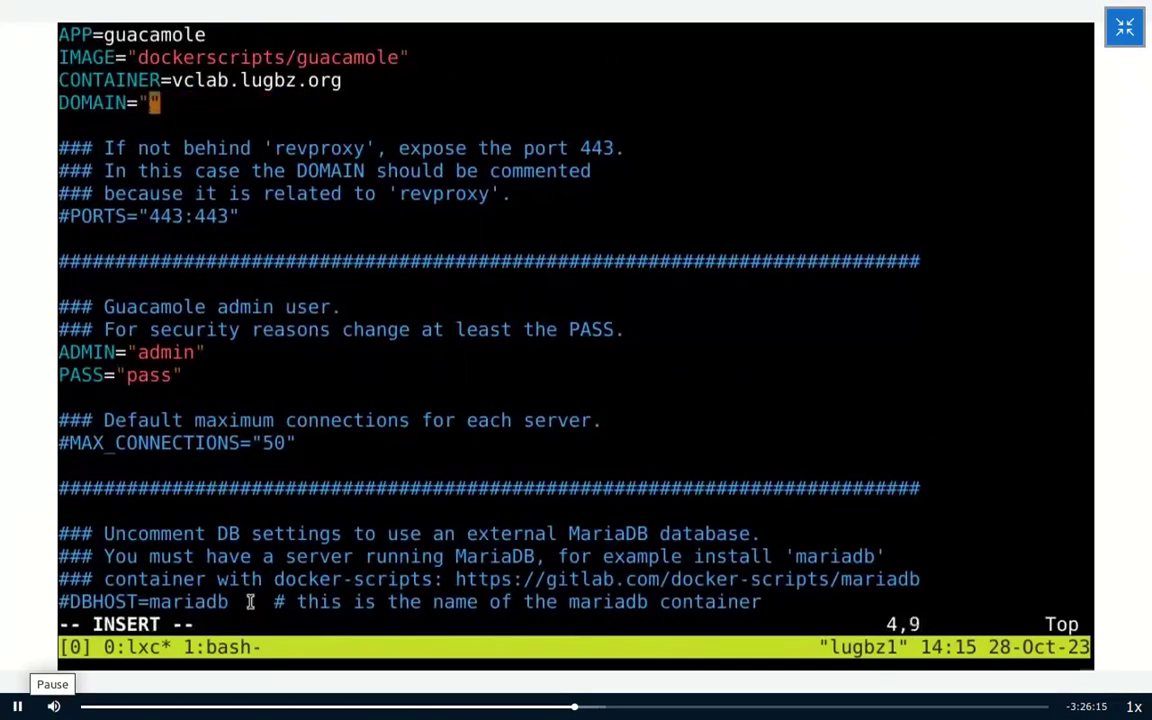
type("vclab")
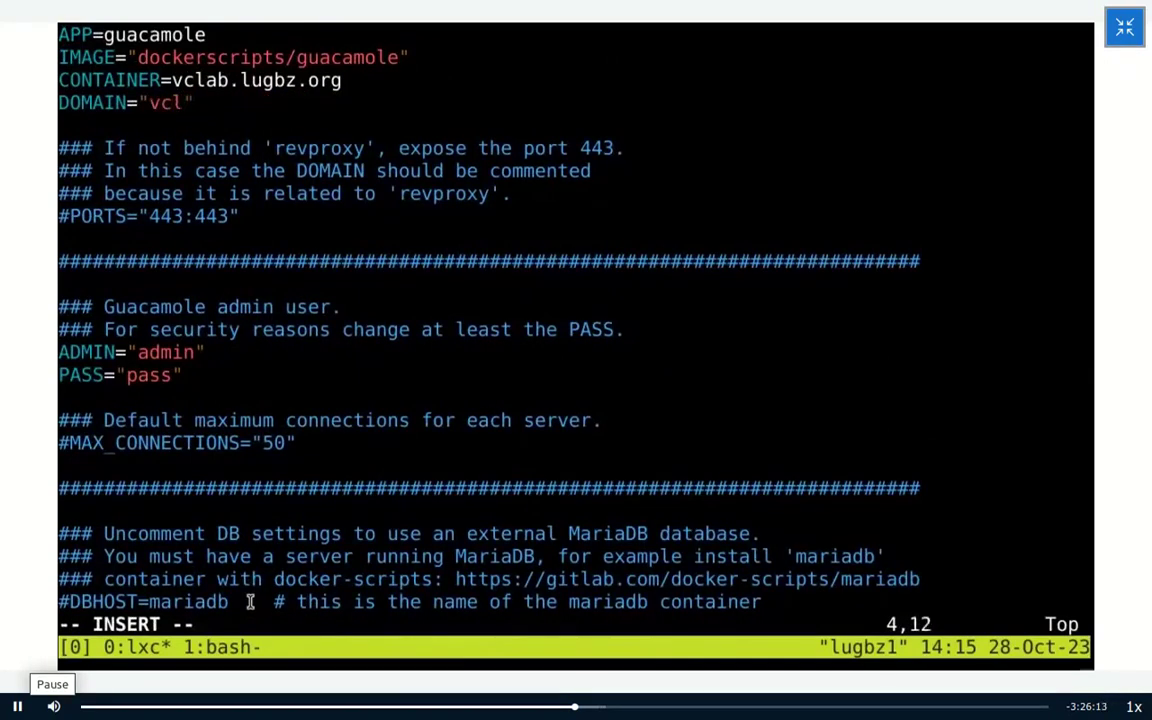
type(".lugb")
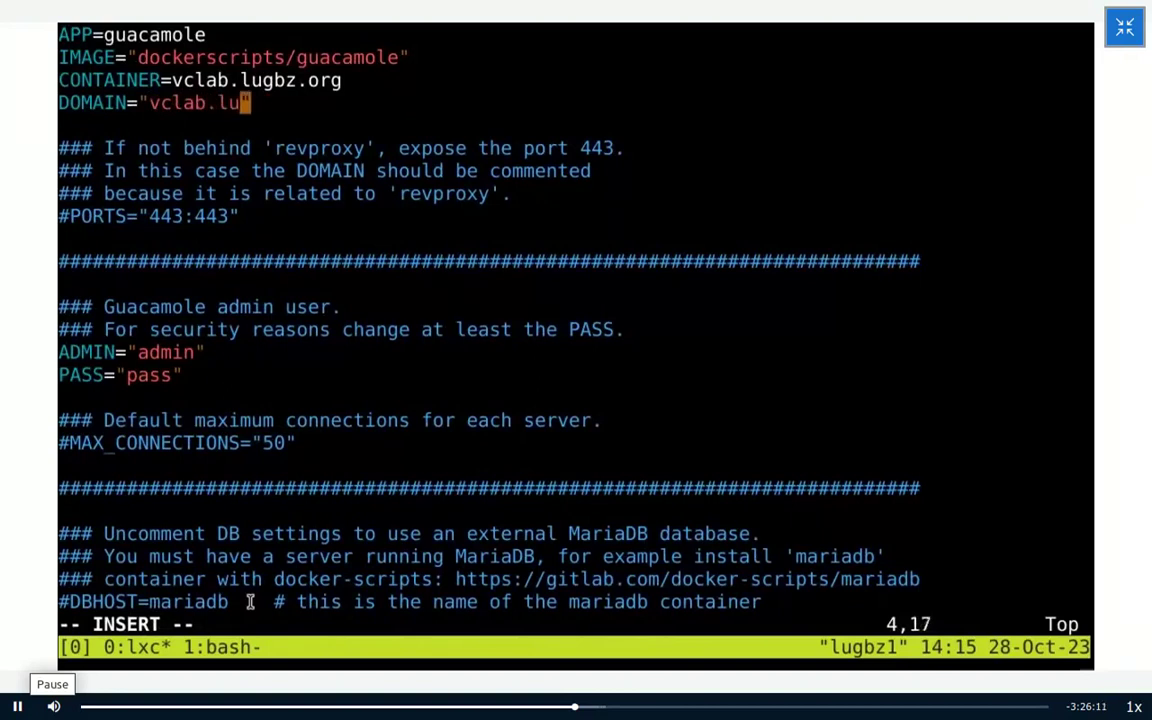
type("z.org")
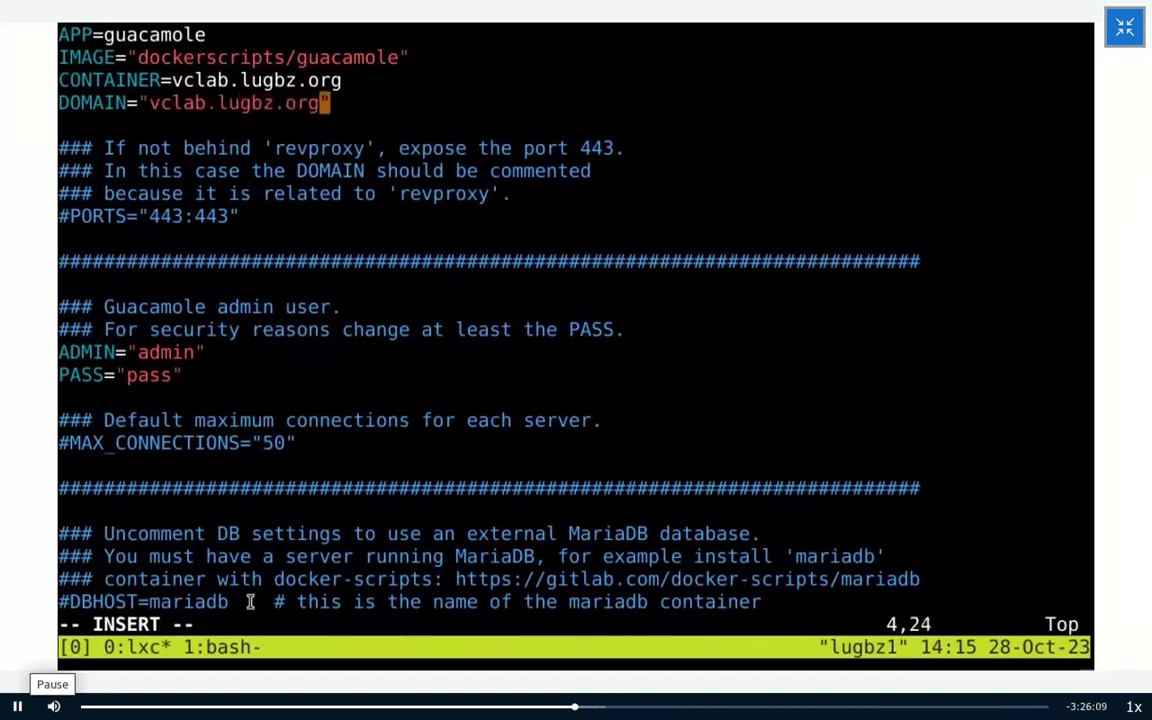
key("Escape")
type(":w")
key("Return")
Step: Append digits to the admin PASS value and save the file with :w
key("j")
key("j")
key("j")
key("j")
key("j")
key("j")
key("j")
key("j")
key("j")
key("j")
key("j")
key("j")
key("k")
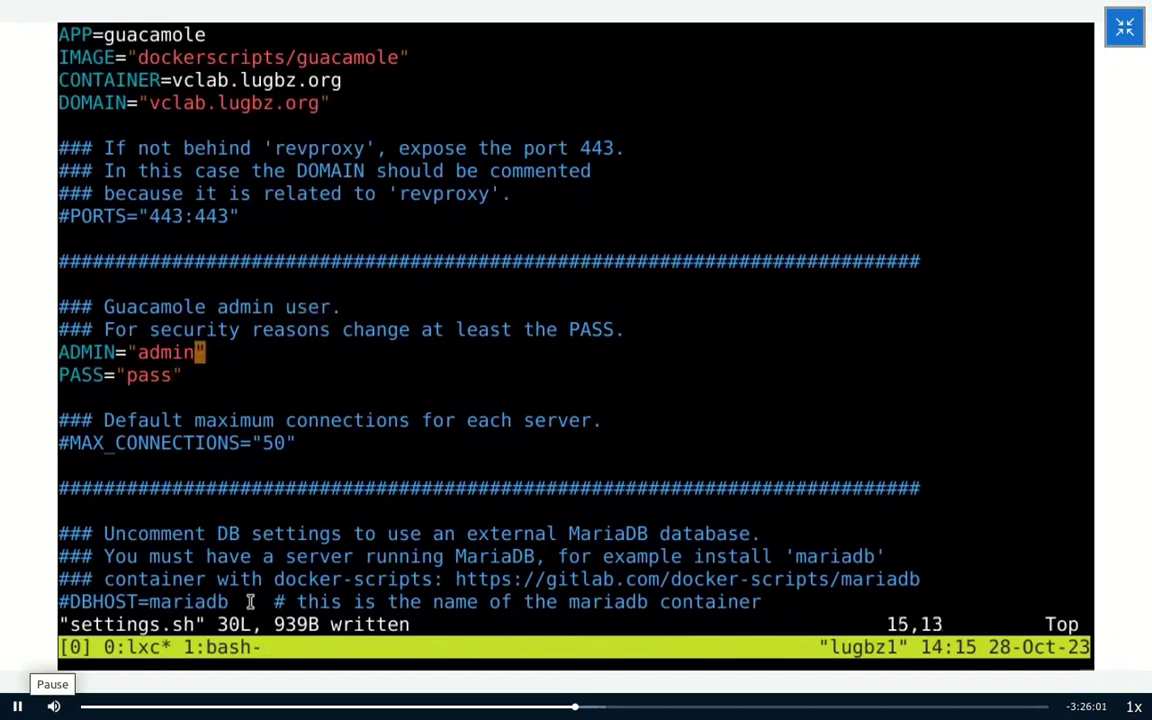
key("j")
key("k")
key("j")
key("k")
key("j")
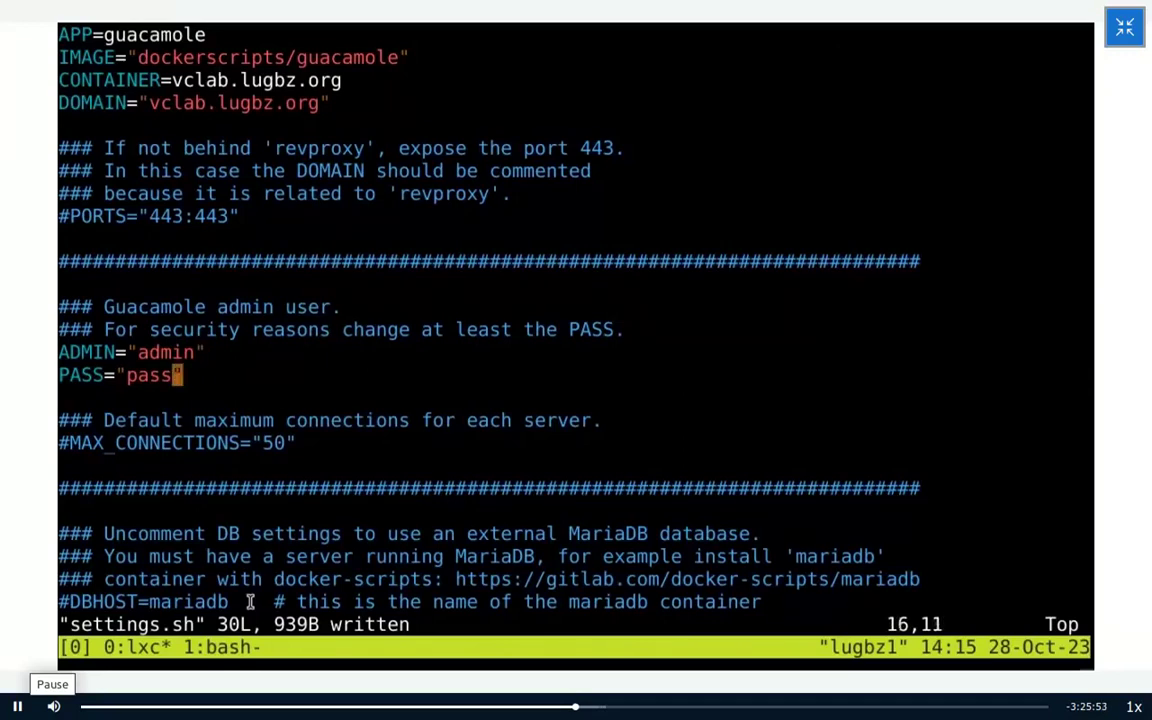
type("i")
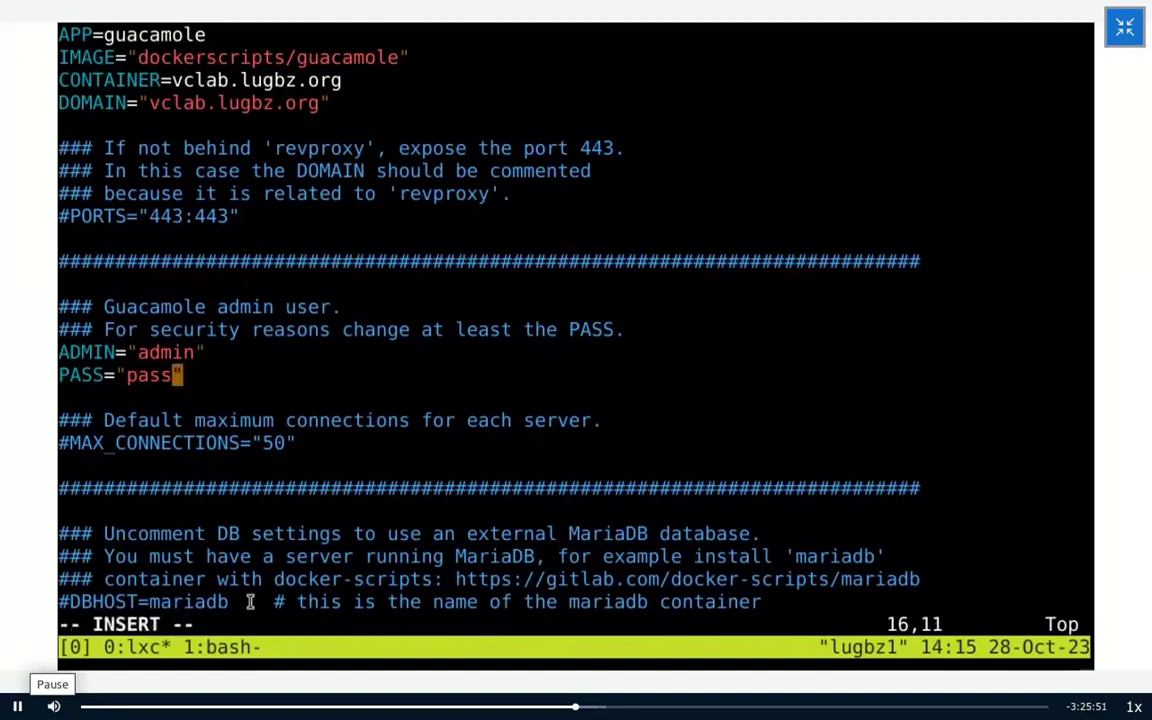
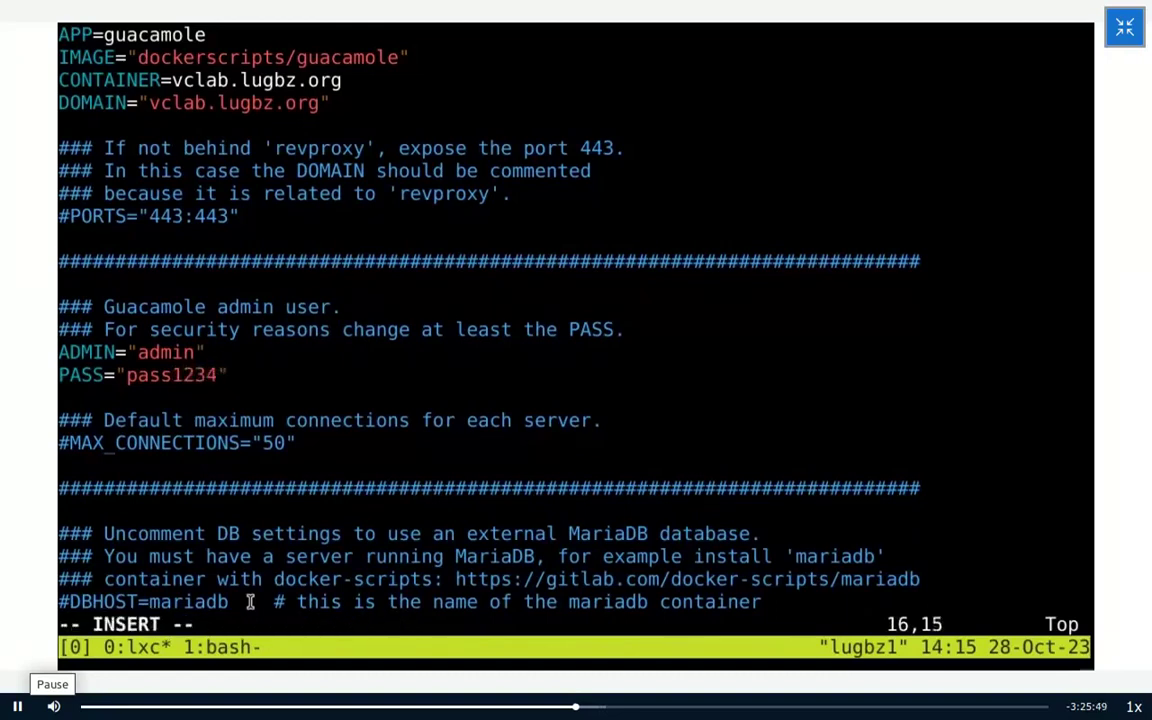
key("Escape")
type(":w")
key("Return")
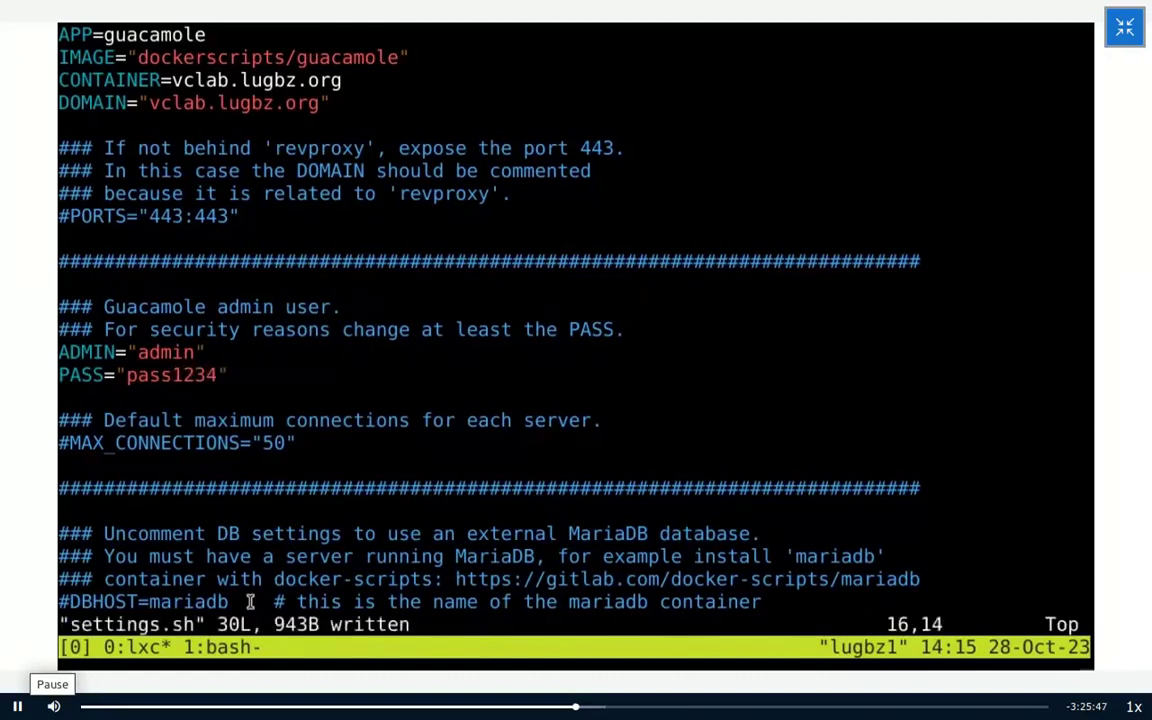
Step: Look over the DBNAME and DBPASS lines and return to the top of the file
key("j")
key("j")
key("j")
key("j")
key("j")
key("j")
key("j")
key("j")
key("j")
key("j")
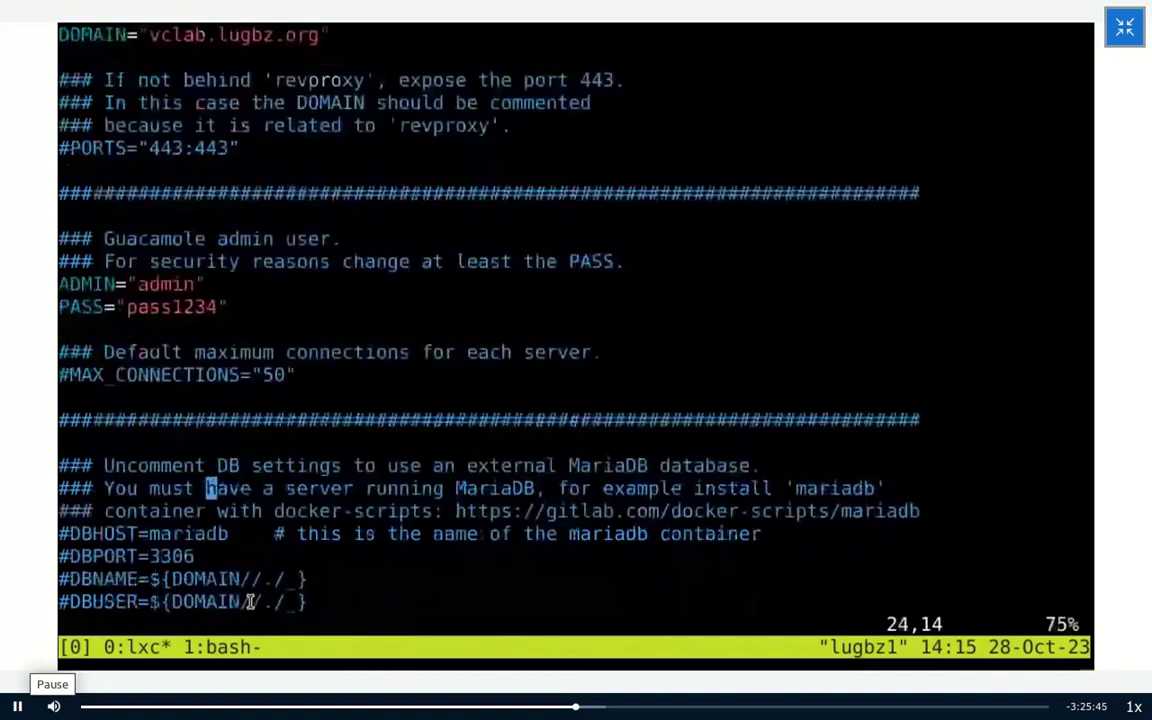
key("j")
key("j")
key("j")
key("j")
key("k")
key("k")
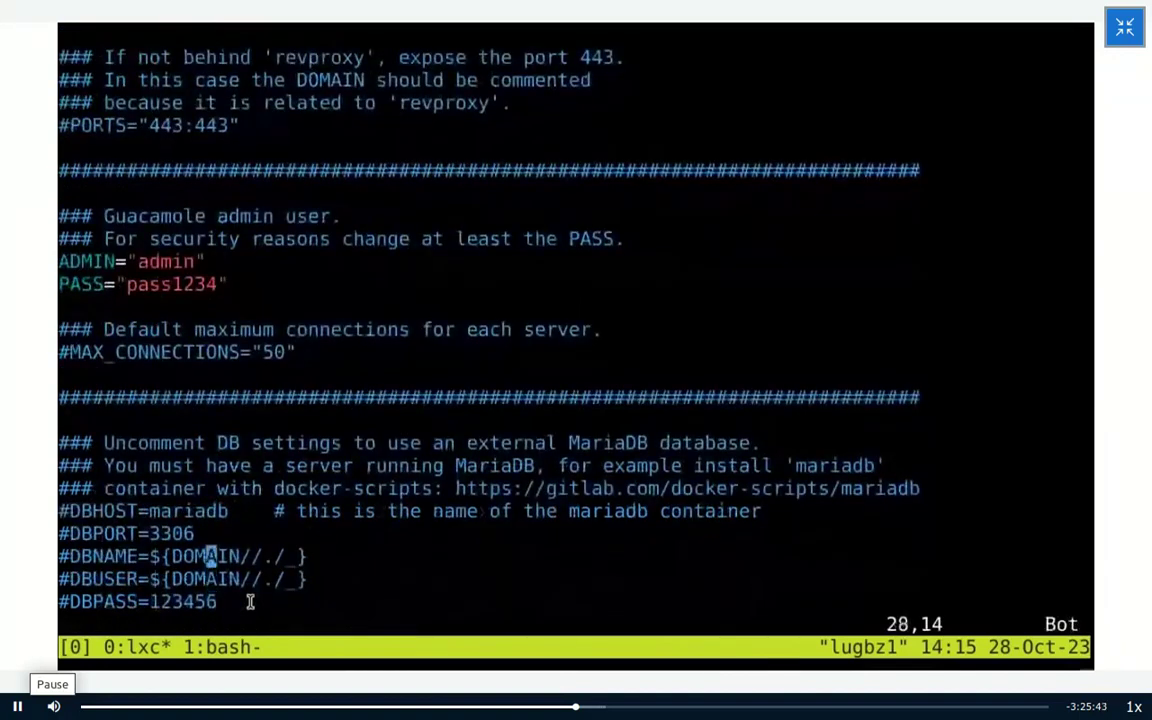
key("k")
key("k")
key("k")
key("k")
key("k")
key("k")
key("k")
key("k")
key("k")
key("k")
key("k")
key("k")
key("k")
key("k")
key("k")
key("k")
key("k")
key("k")
key("k")
key("k")
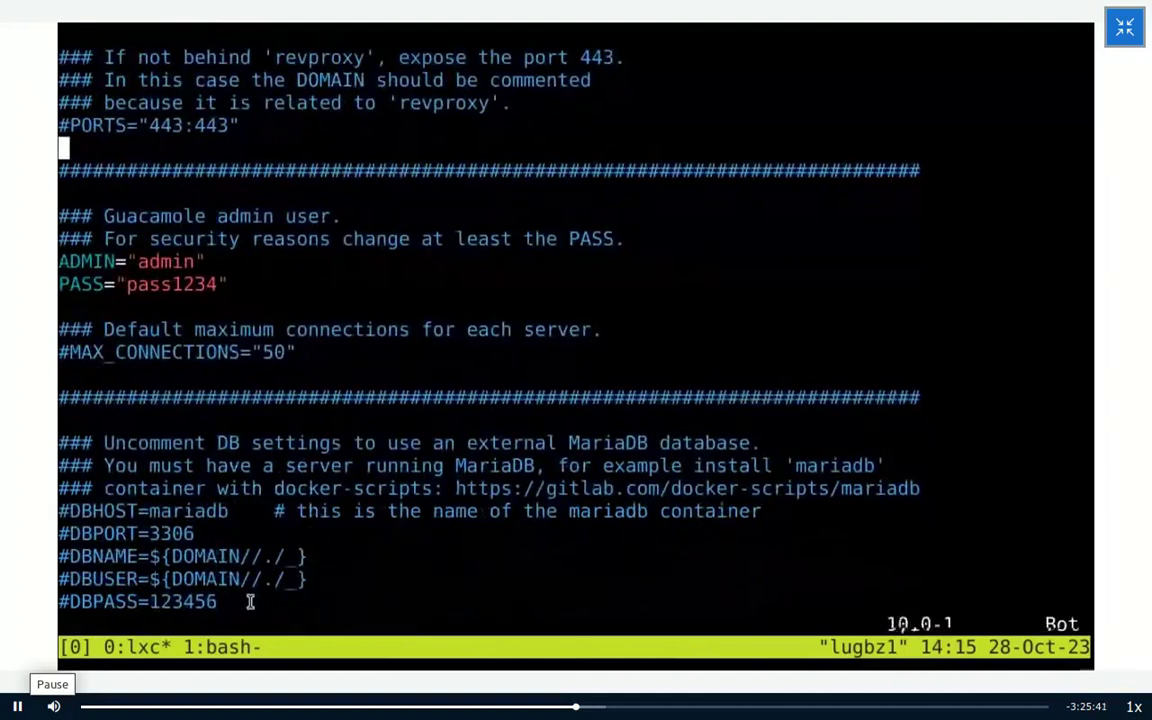
Step: Save and quit vim with :wq, then run 'ds make' in /var/ds/vclab.lugbz.org
type(":wq")
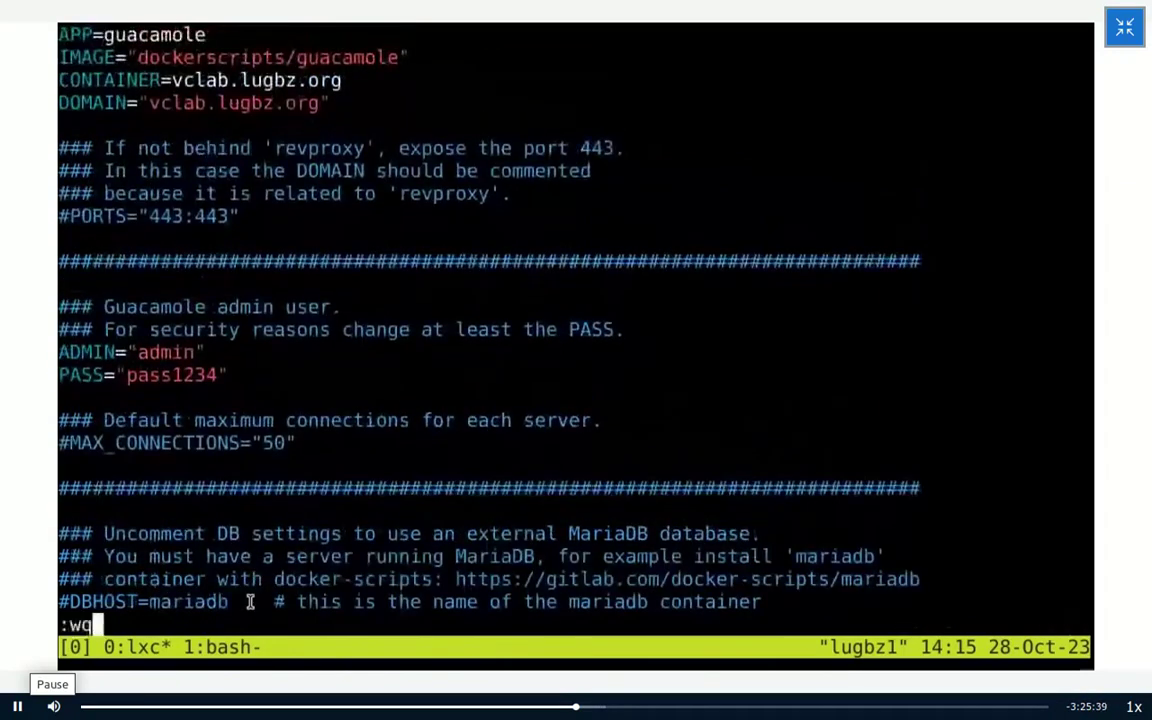
key("Return")
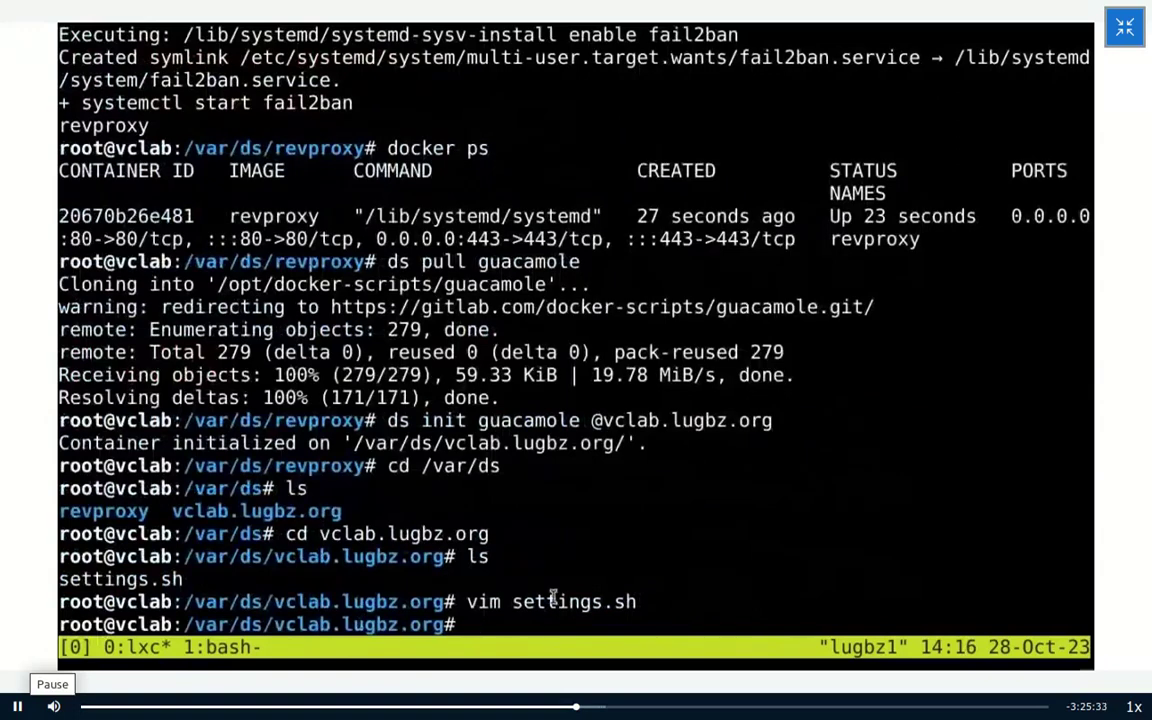
type("ds make")
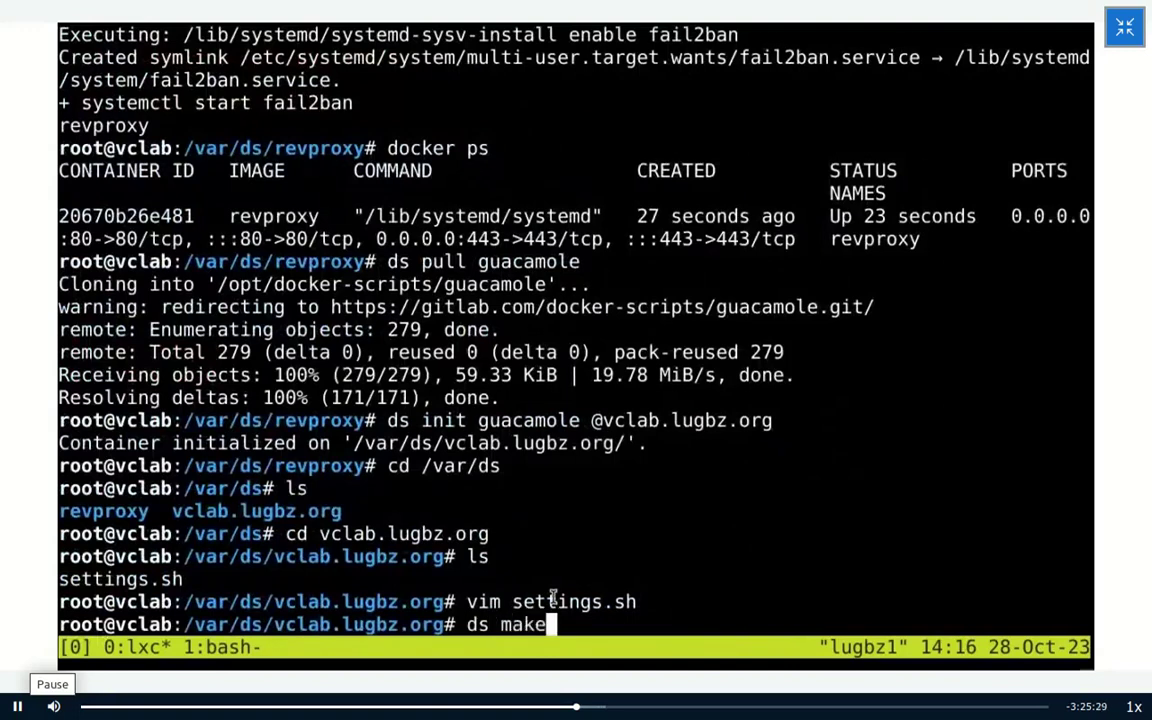
key("Return")
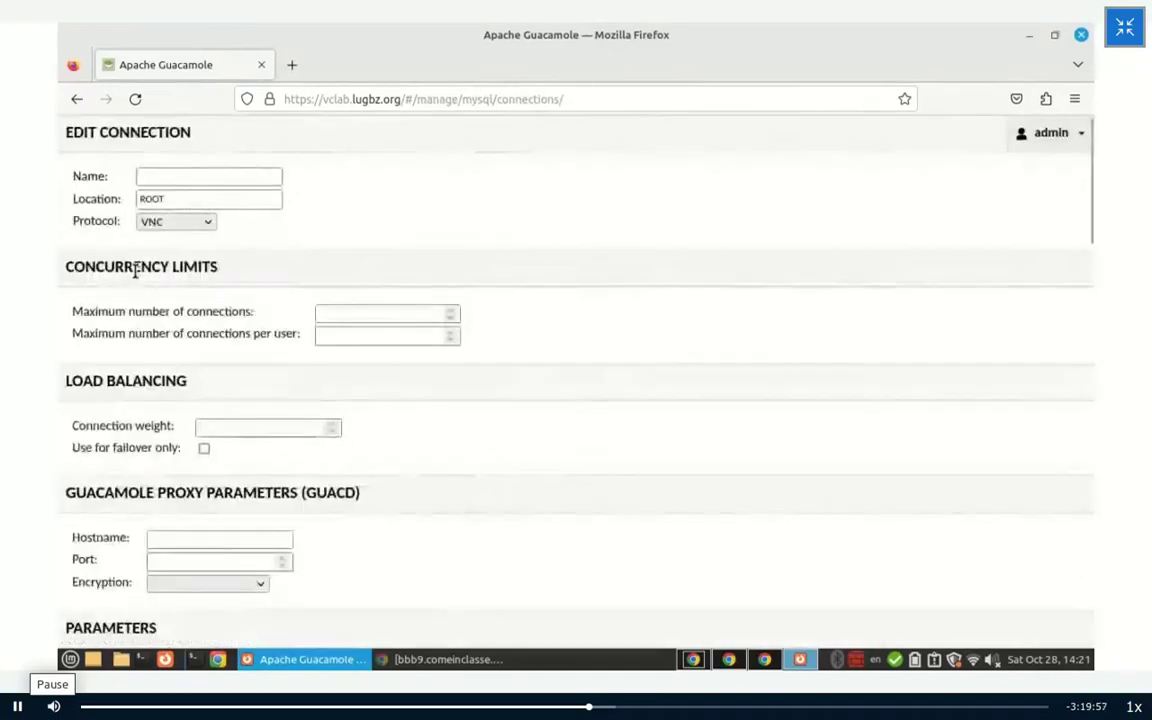
scroll(138, 278, "down", 1)
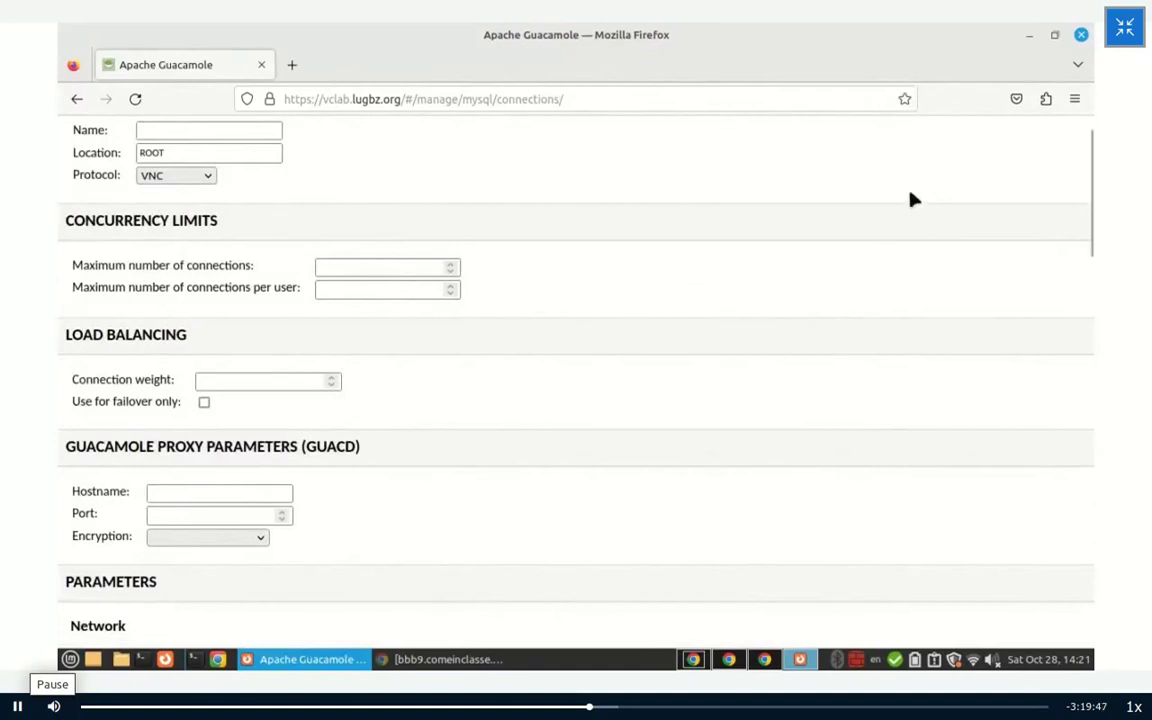
scroll(912, 200, "up", 1)
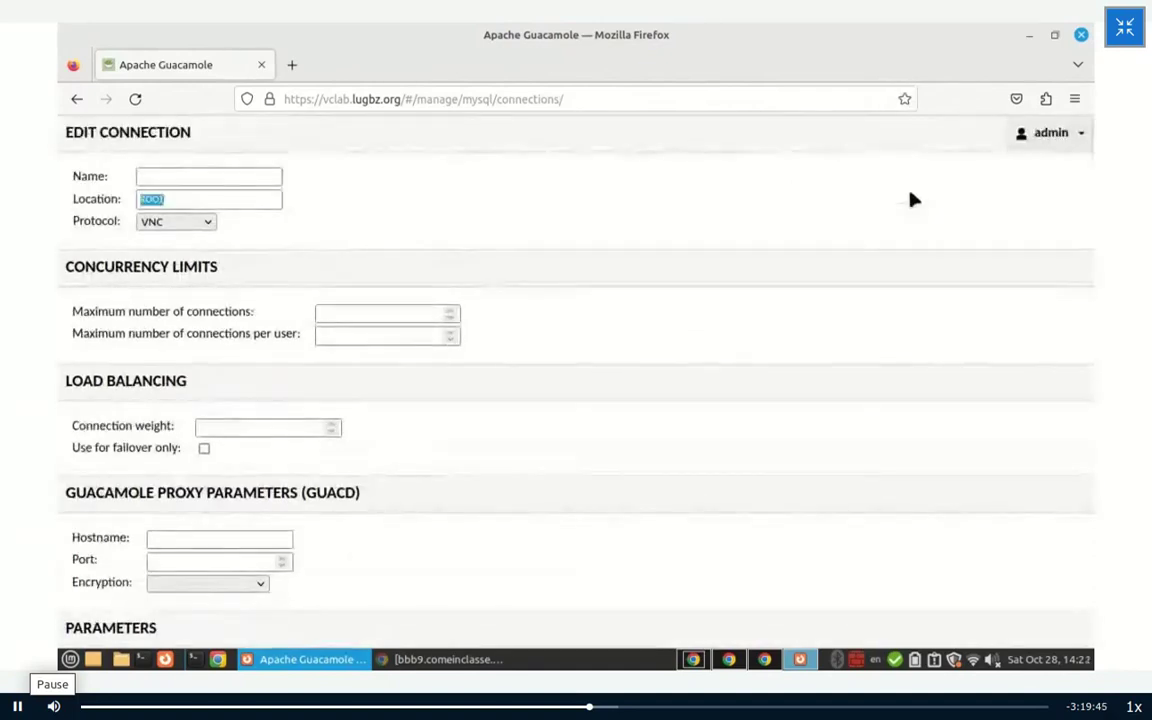
right_click(903, 199)
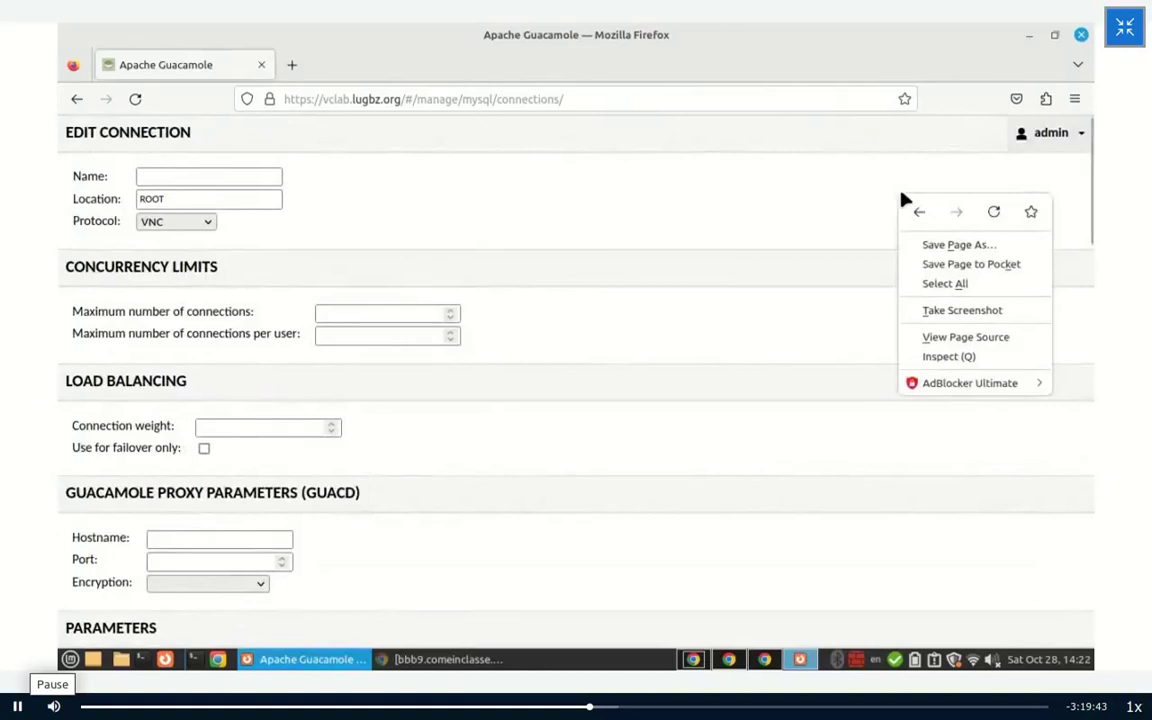
left_click(931, 170)
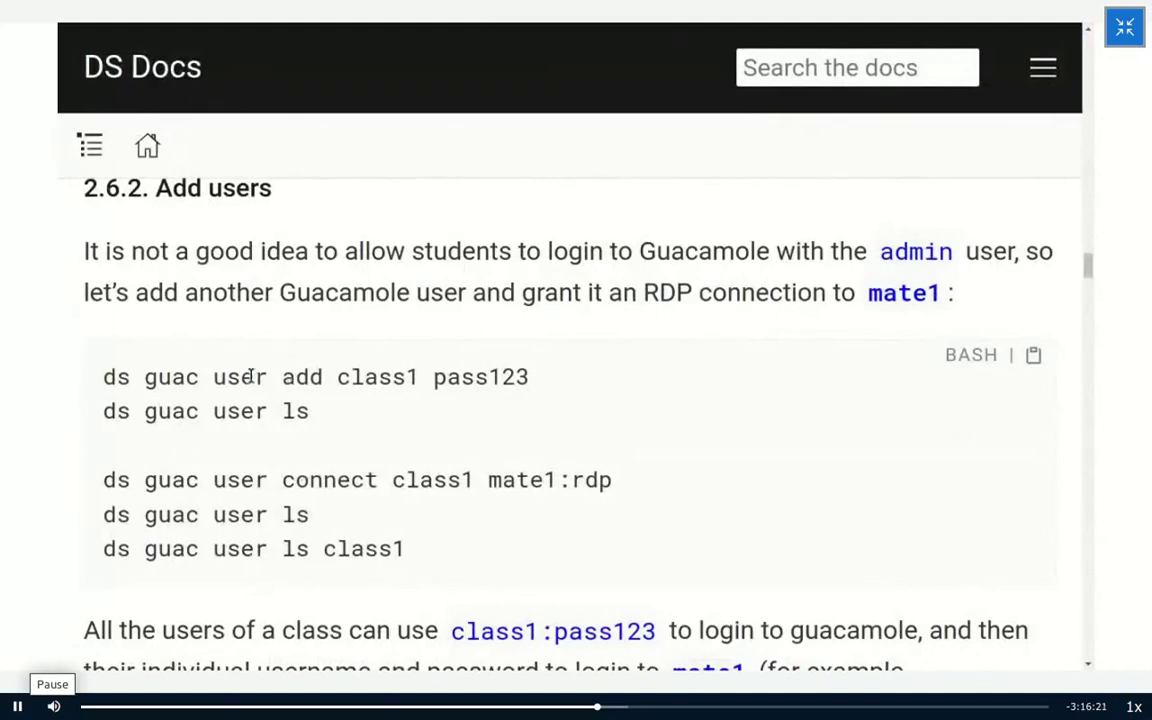
Step: Copy the 'ds guac user add' line from the docs and run it in the terminal to create class1
triple_click(250, 376)
key("ctrl+c")
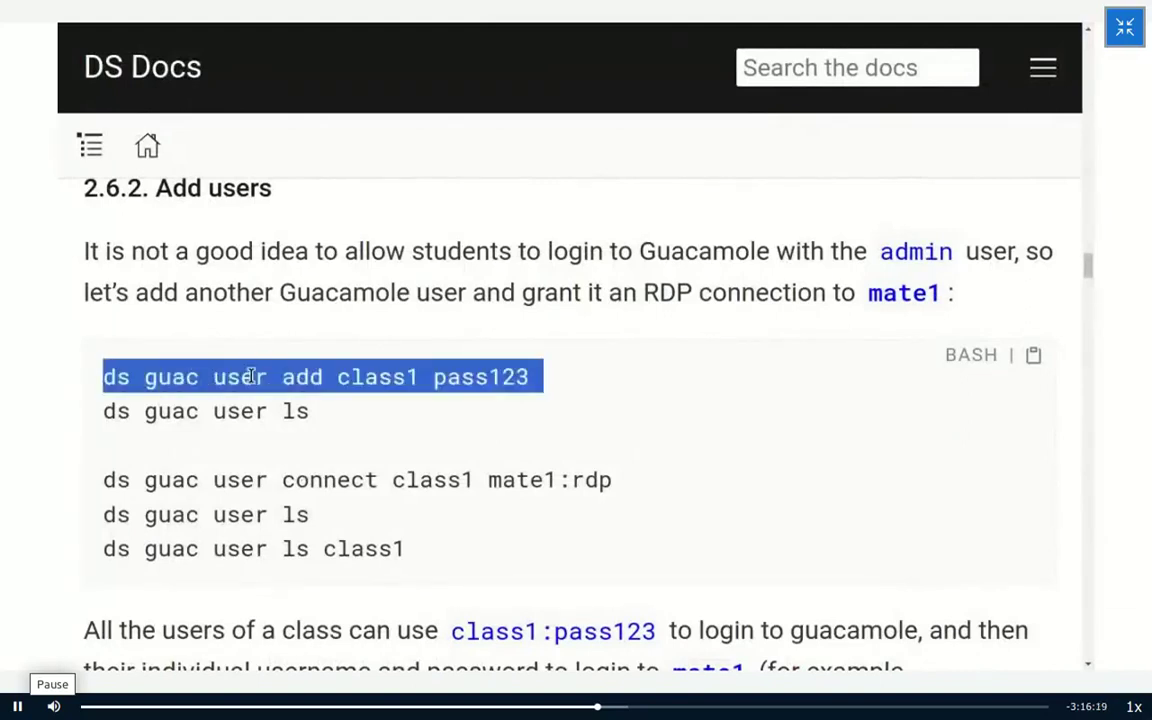
key("alt+Tab")
middle_click(248, 376)
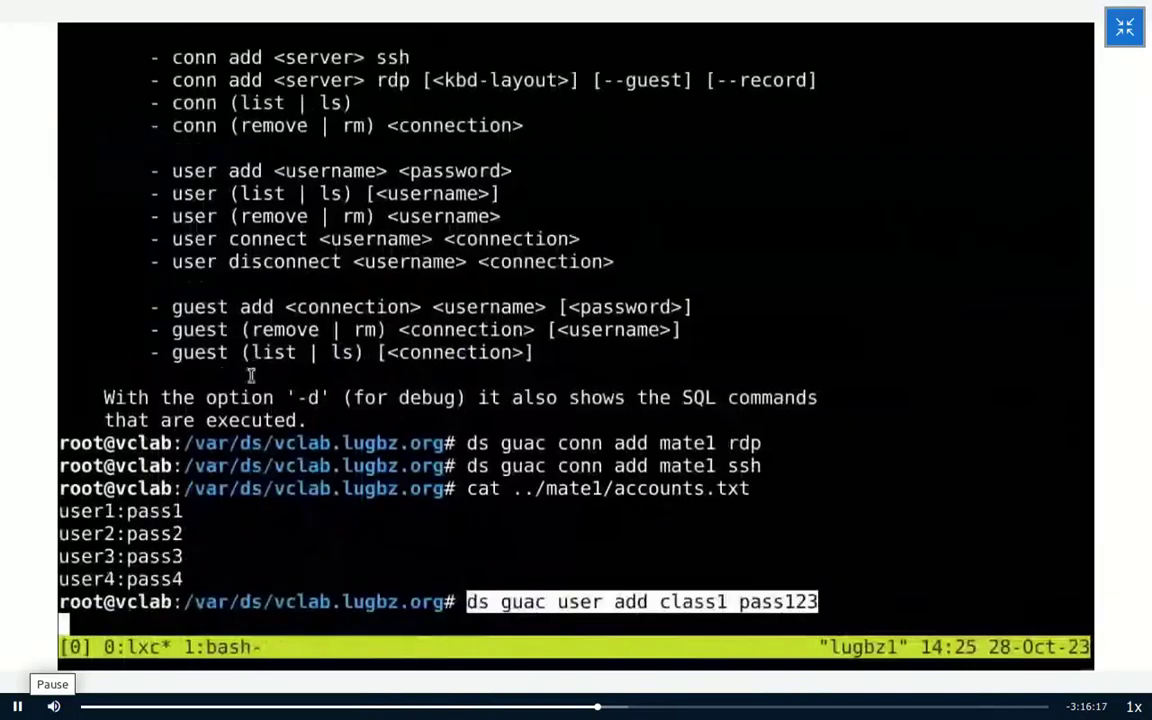
key("Return")
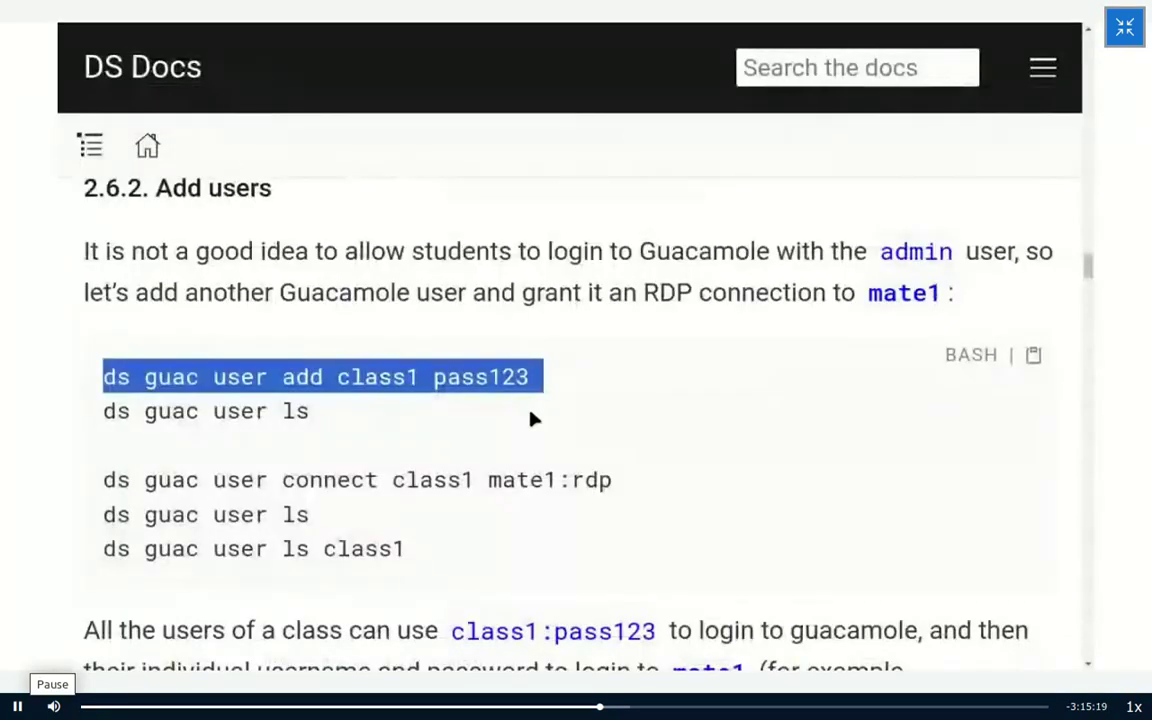
Step: Copy the 'ds guac user connect class1 mate1:rdp' line from the docs and paste it into the terminal
left_click(557, 408)
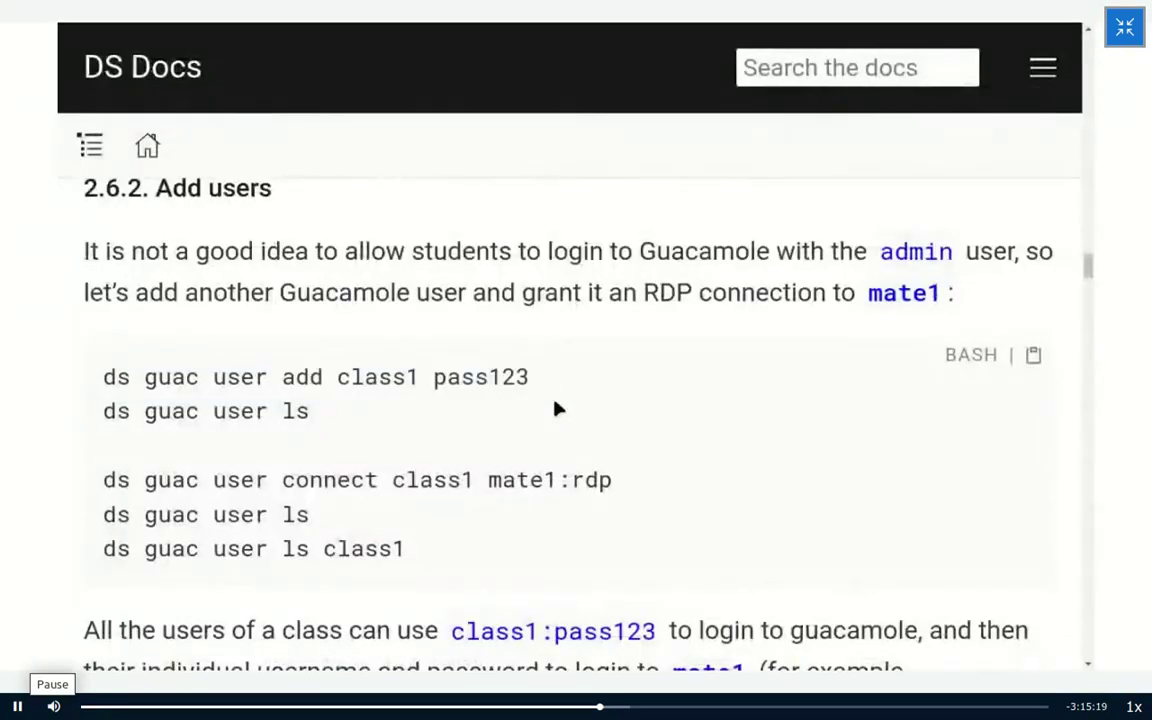
double_click(314, 484)
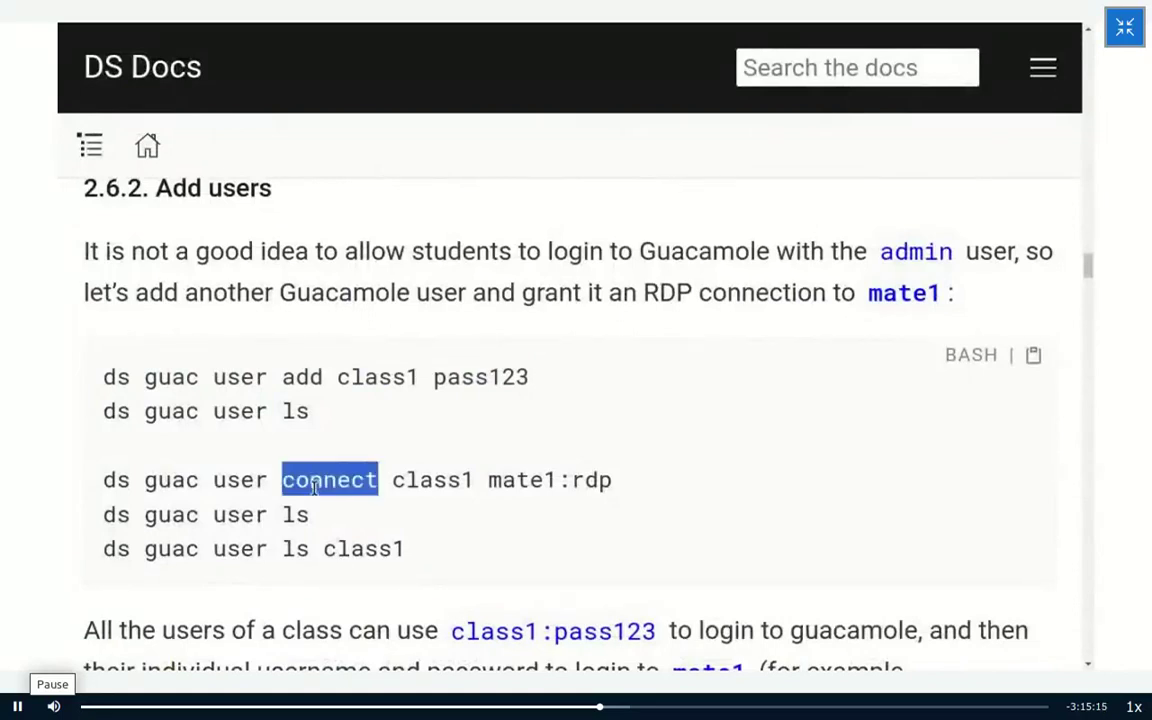
triple_click(314, 486)
key("ctrl+c")
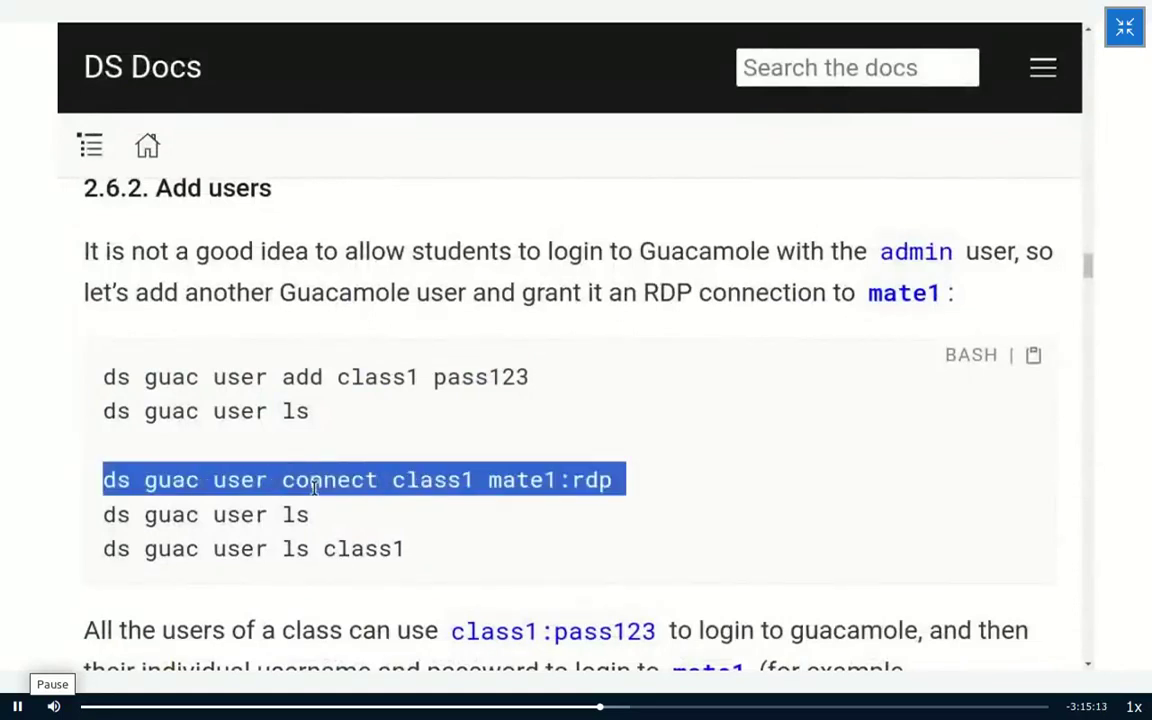
key("alt+Tab")
middle_click(314, 488)
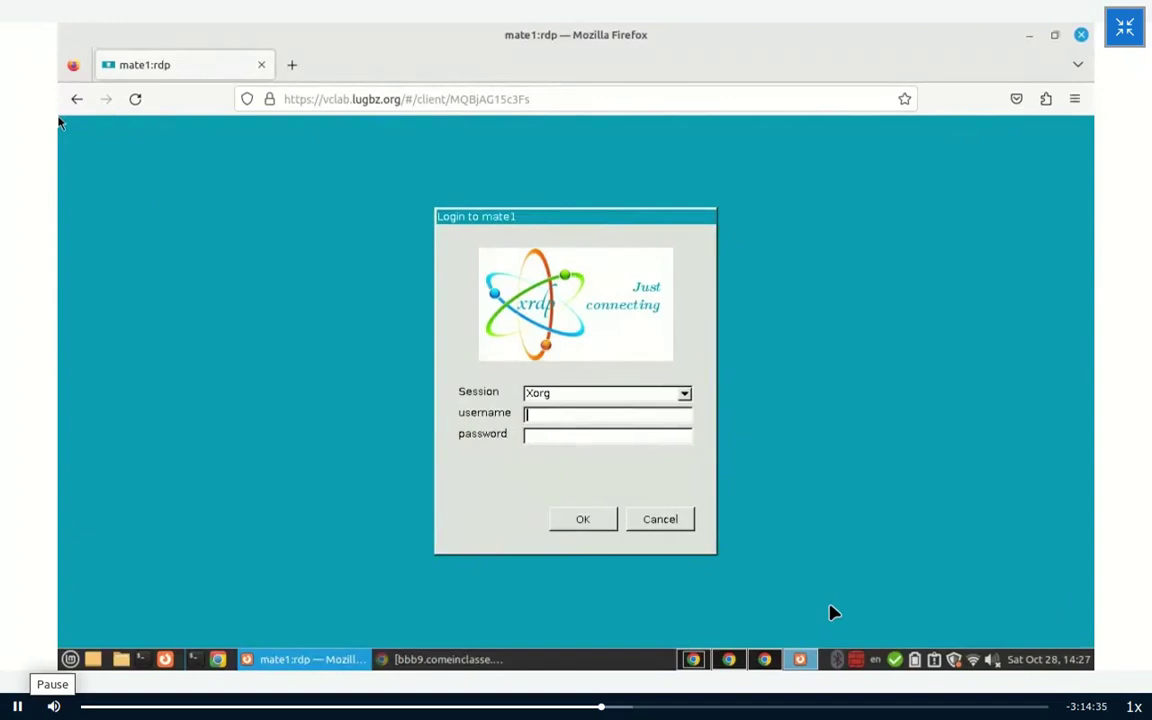
Step: Log in at mate1's xrdp prompt as user1 with its password
type("user1")
key("Tab")
type("*******")
key("Return")
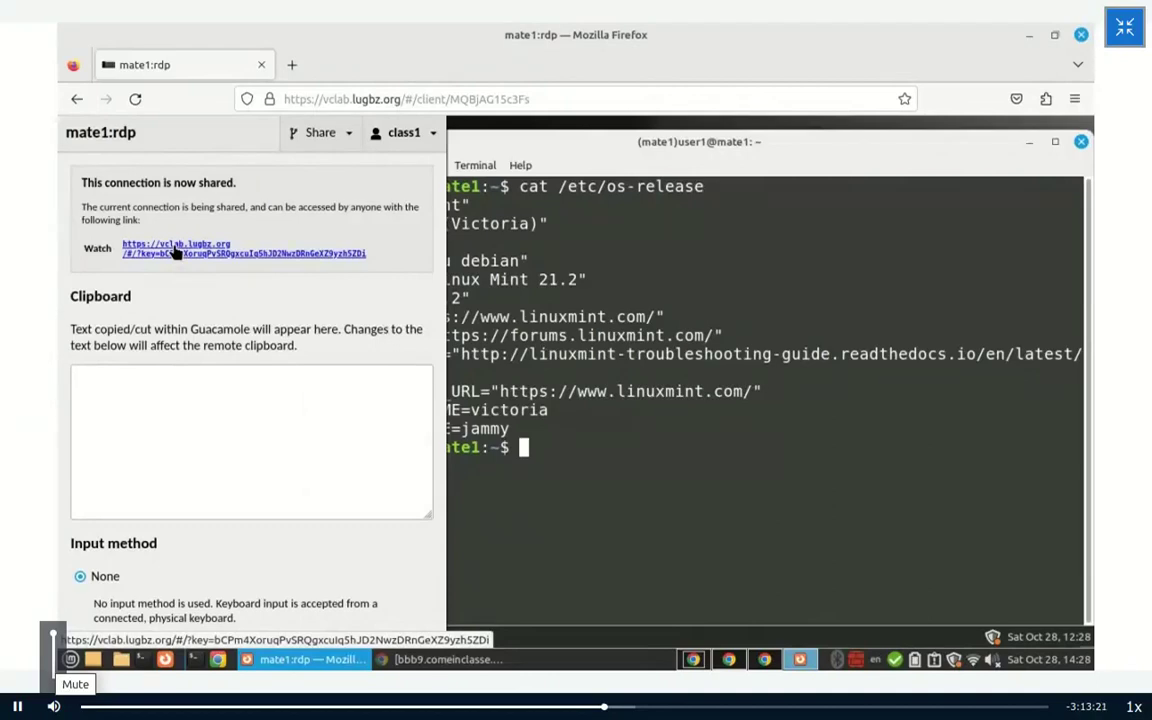
Step: Create a Collaborate share link for the mate1:rdp session and open it in a new tab
left_click(318, 133)
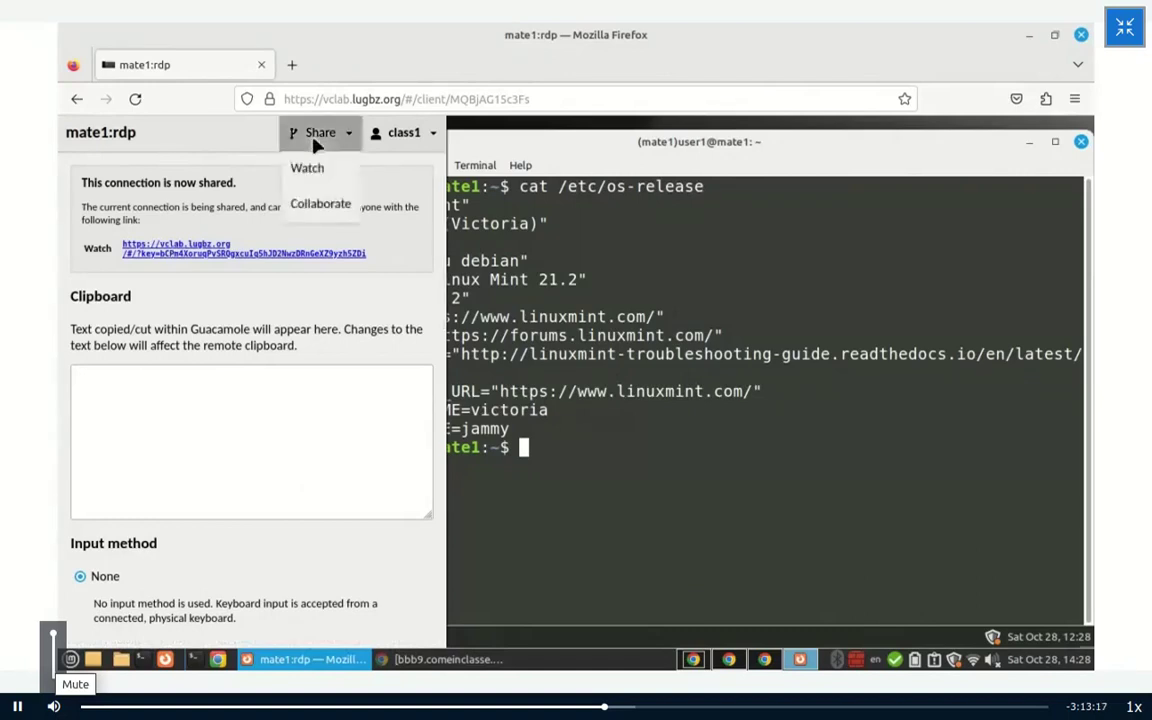
left_click(297, 206)
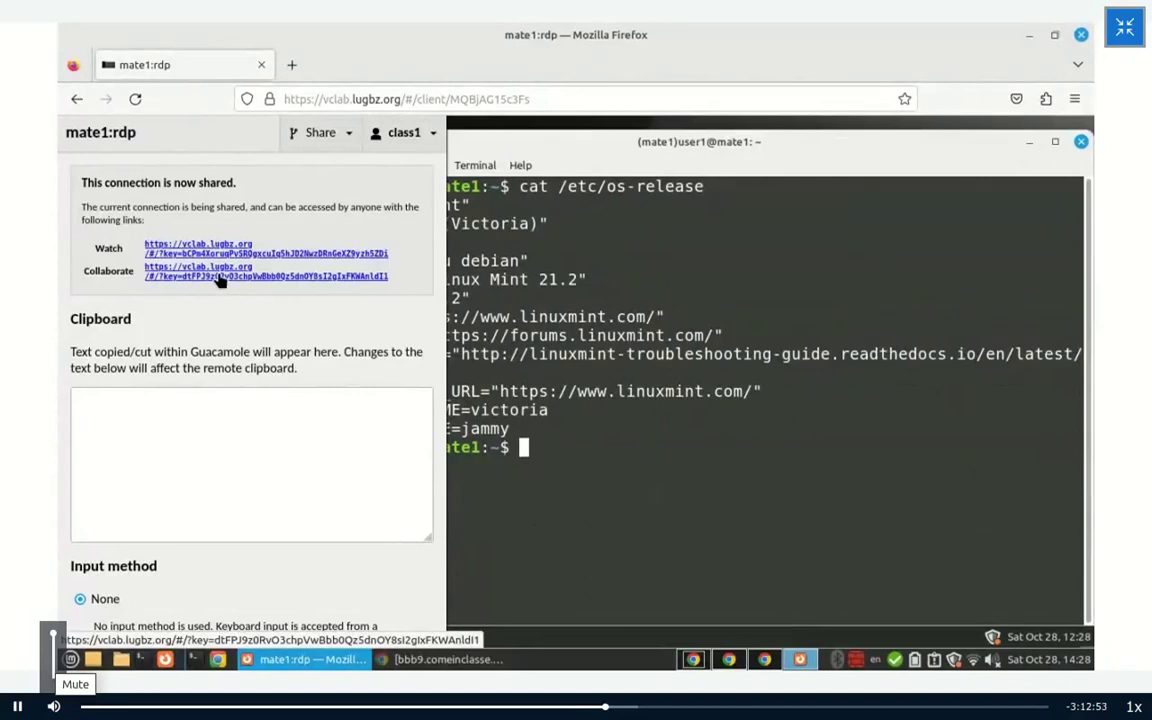
left_click(220, 281)
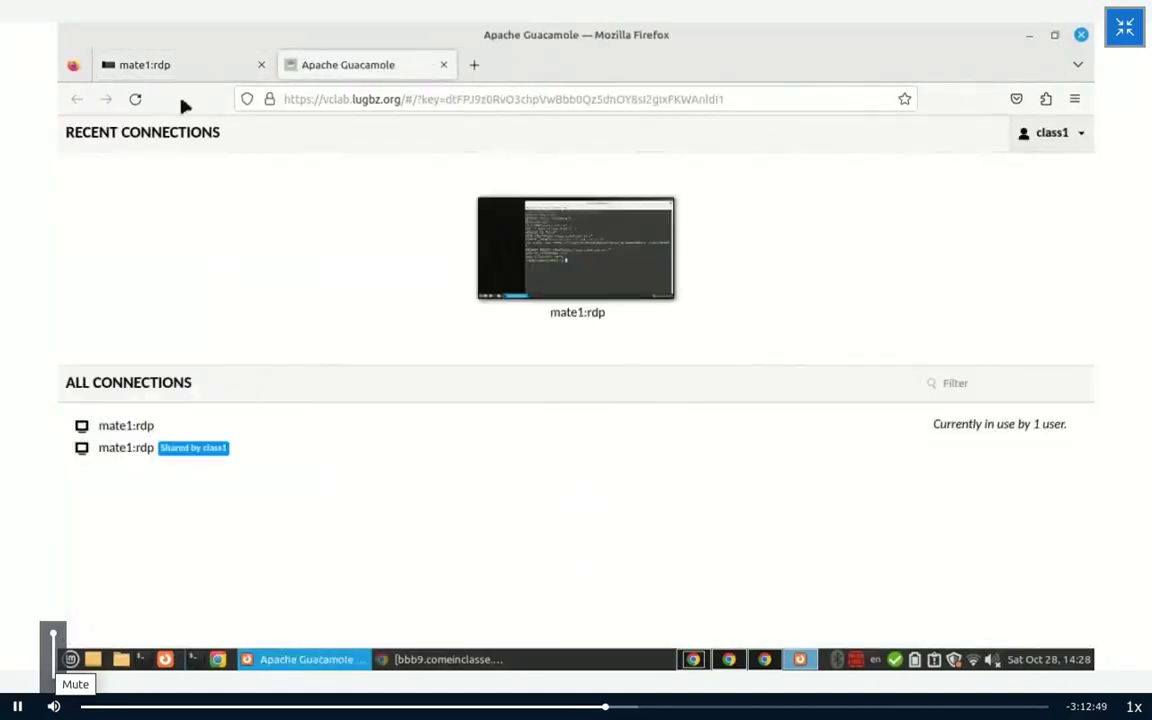
Step: Back out of the plain mate1:rdp connection and open 'mate1:rdp Shared by class1' instead
left_click(158, 66)
left_click(325, 74)
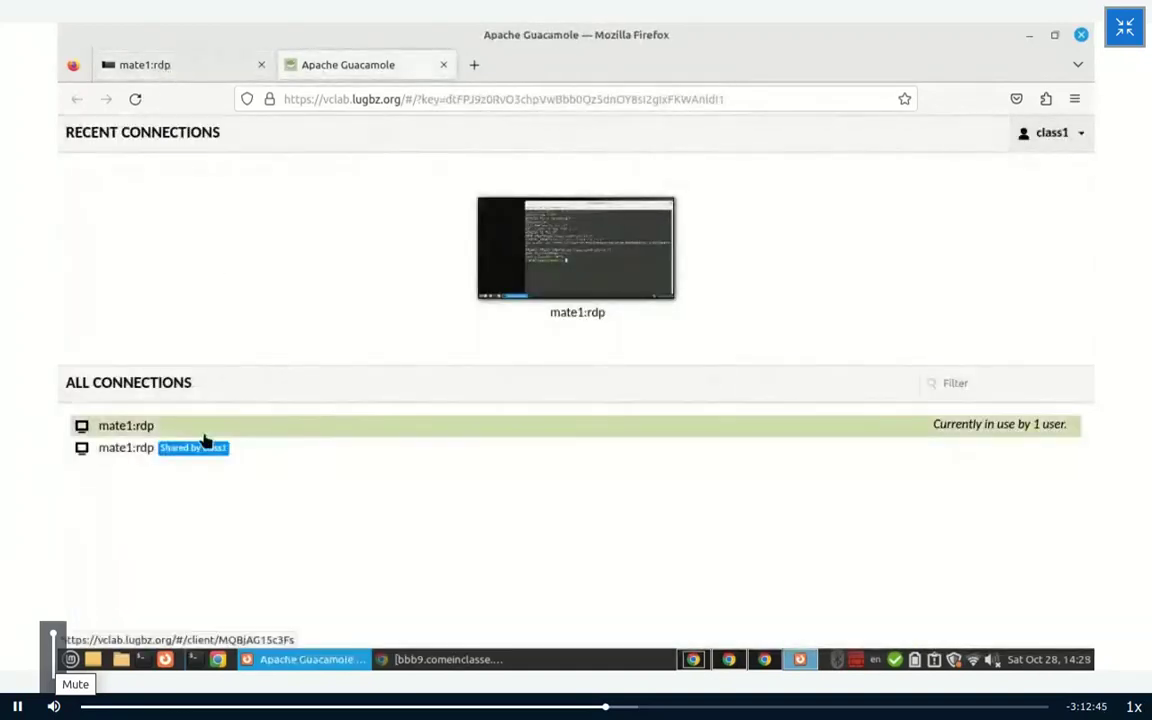
left_click(116, 428)
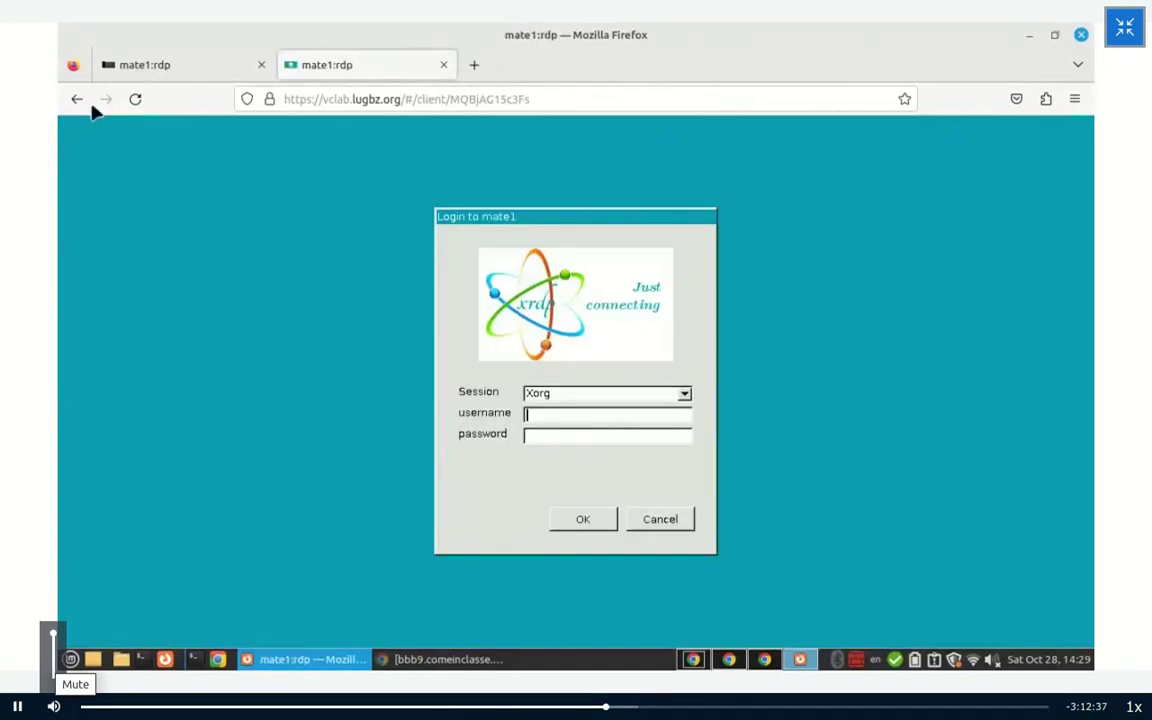
left_click(77, 100)
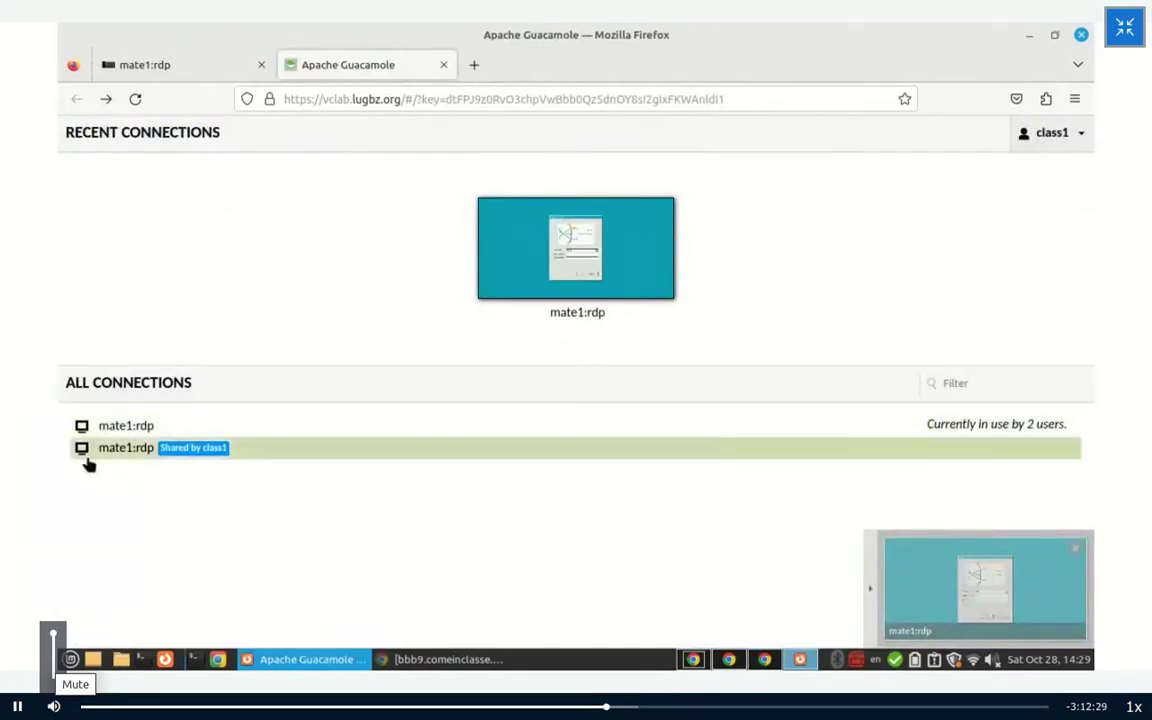
left_click(128, 450)
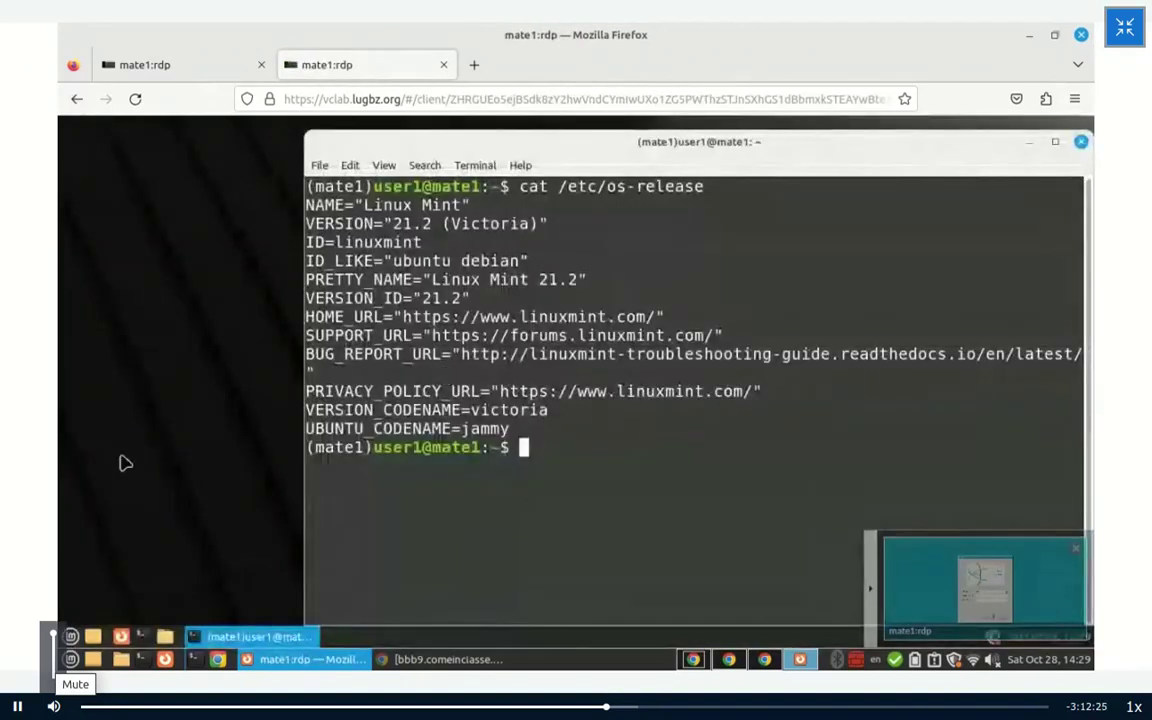
Step: In the first shared session, hide the sharing panel and run ls in the terminal
left_click(170, 203)
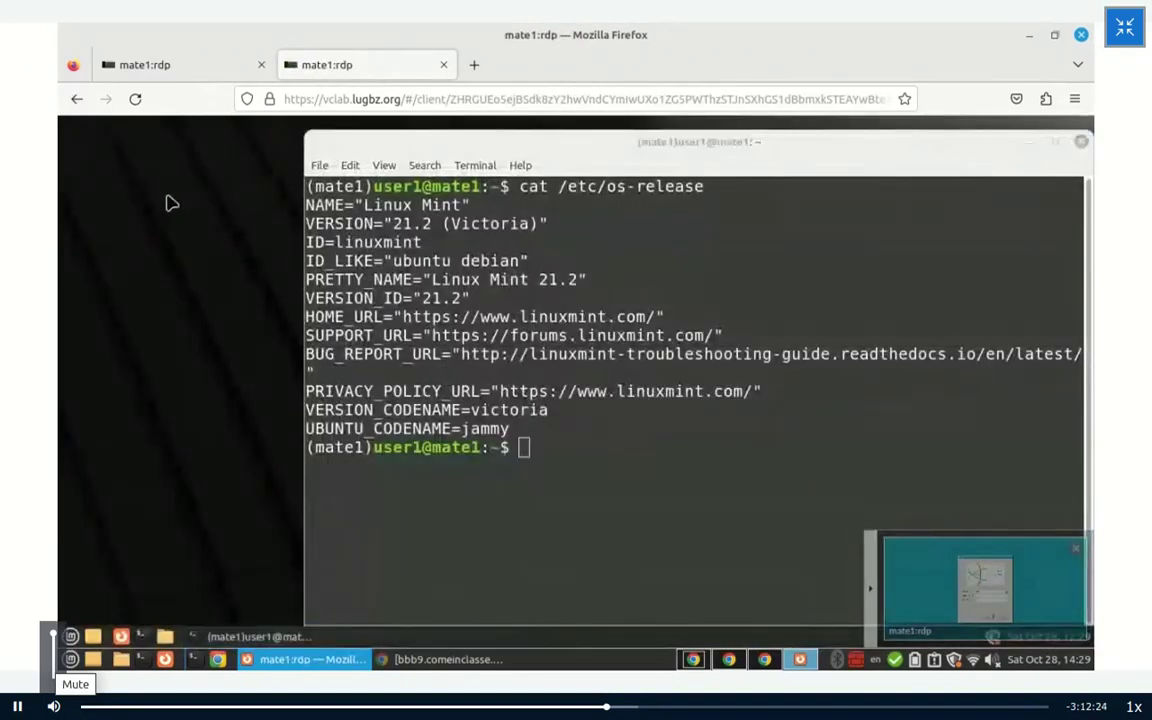
left_click(150, 70)
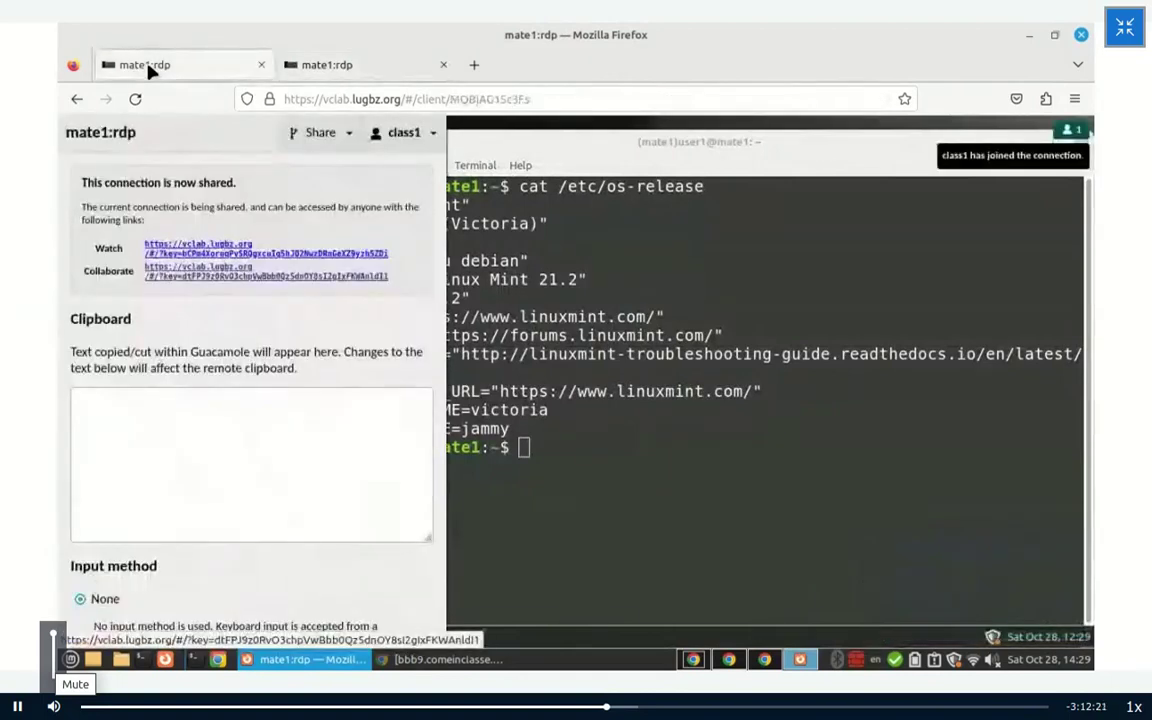
key("ctrl+alt+shift")
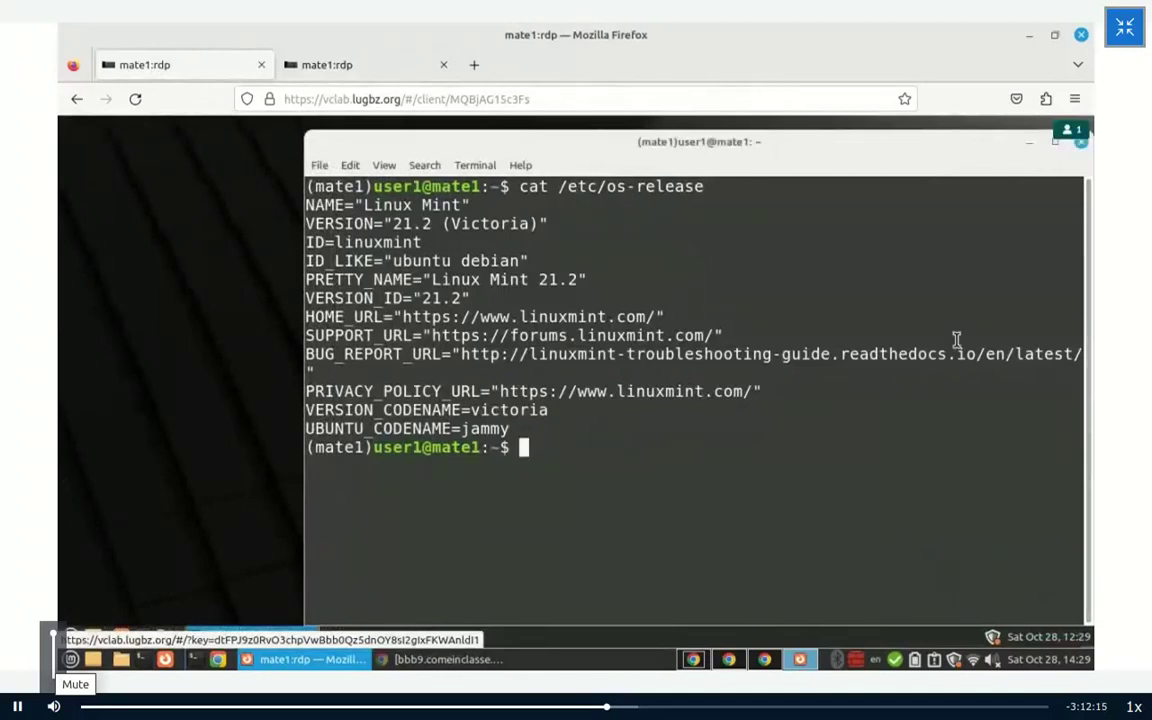
type("ls")
key("Return")
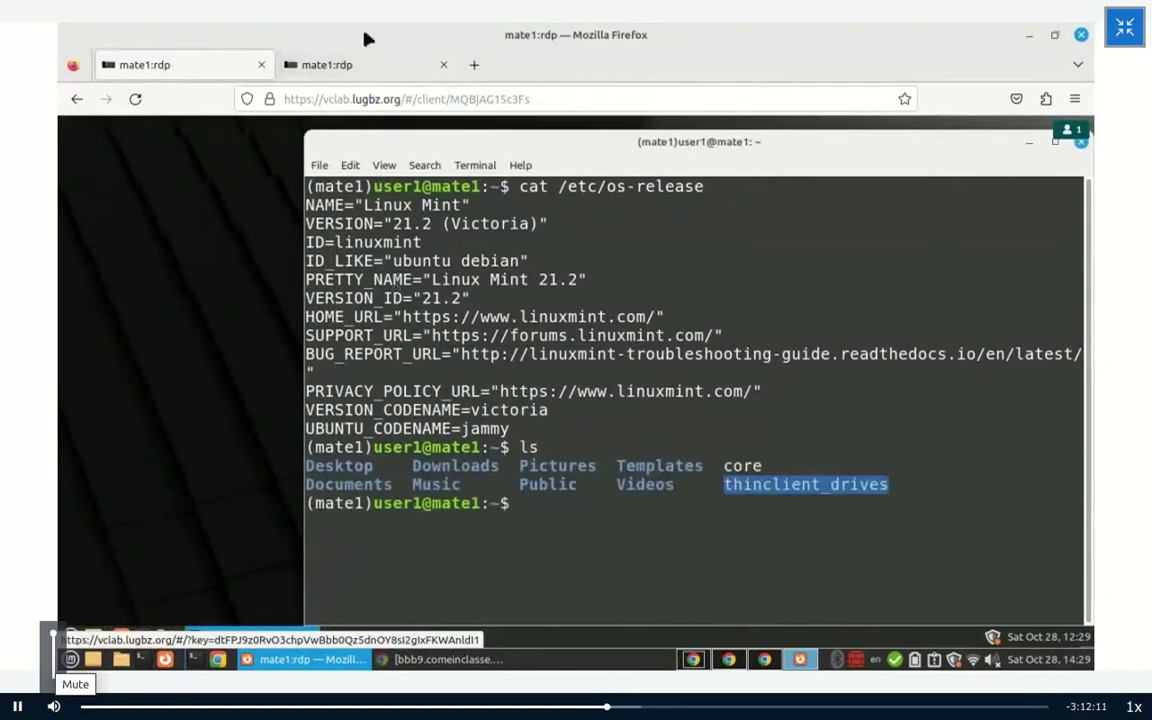
Step: Run ls -al in the second shared mate1:rdp view of the session
left_click(373, 62)
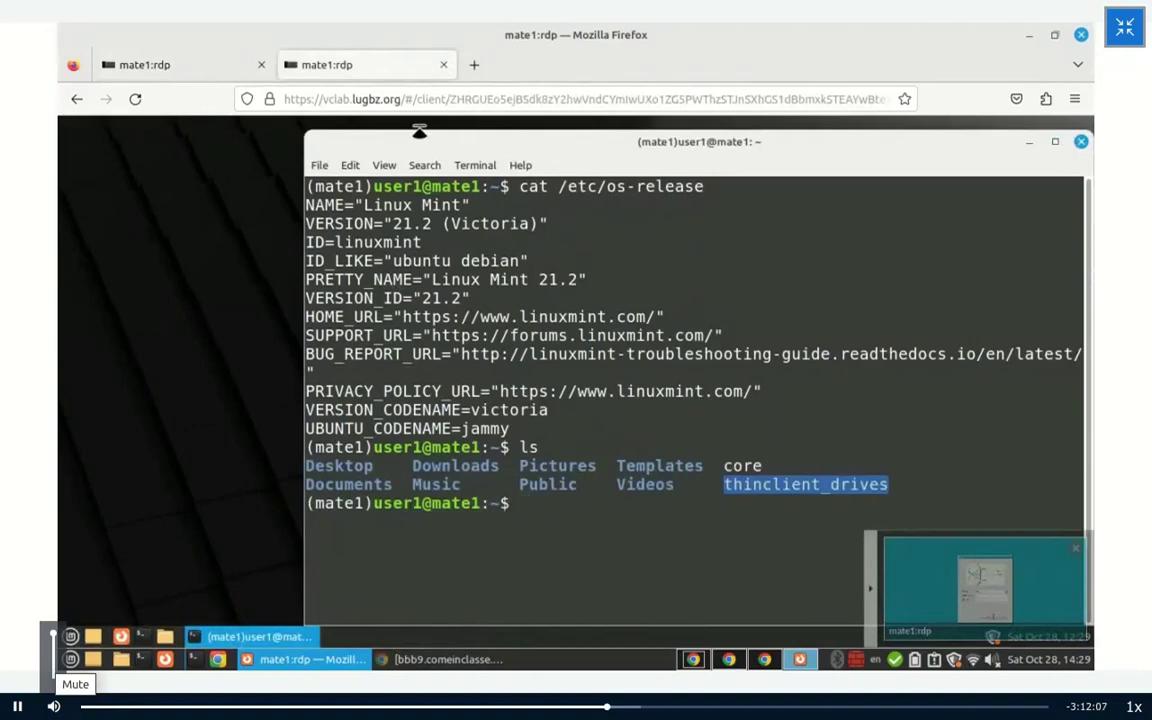
type("ls -al")
key("Return")
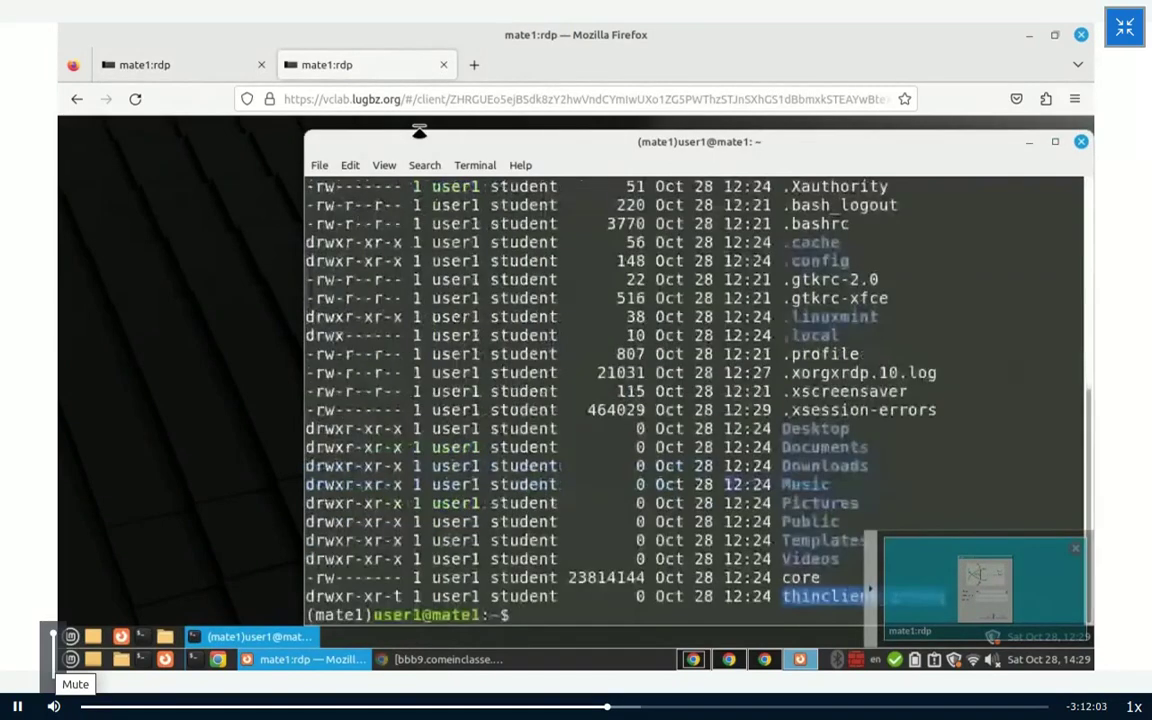
key("alt+1")
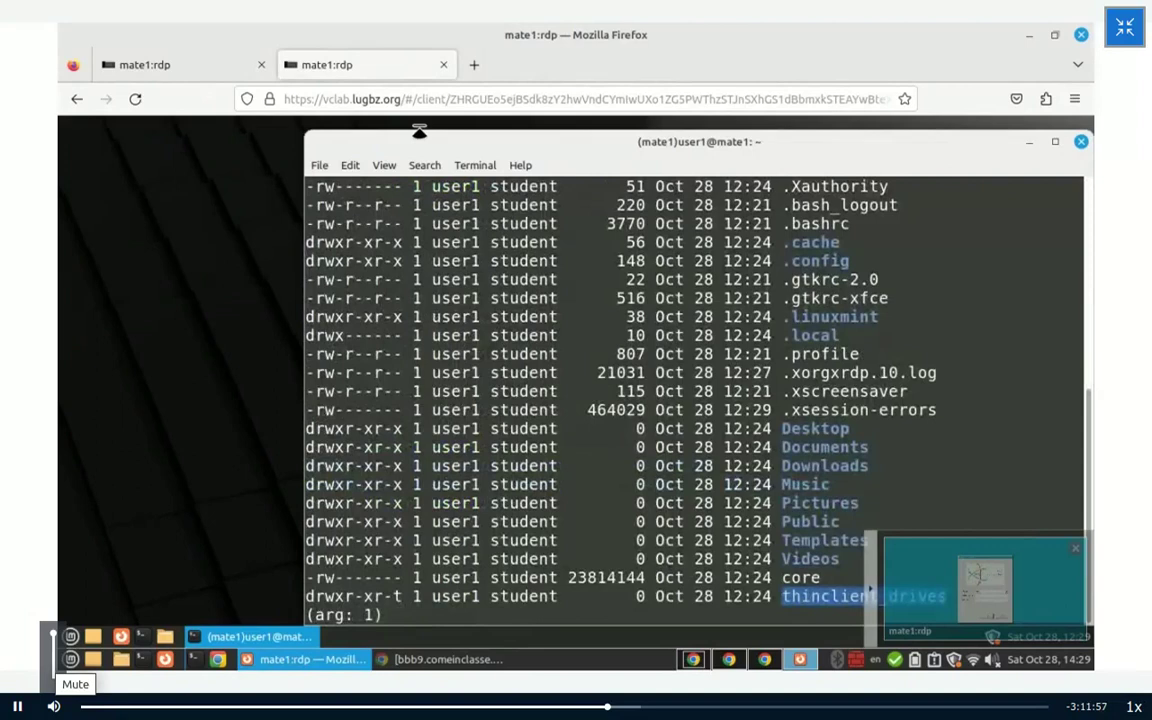
key("1")
Step: Back in the first shared view, clear the prompt line and get a fresh prompt
left_click(147, 70)
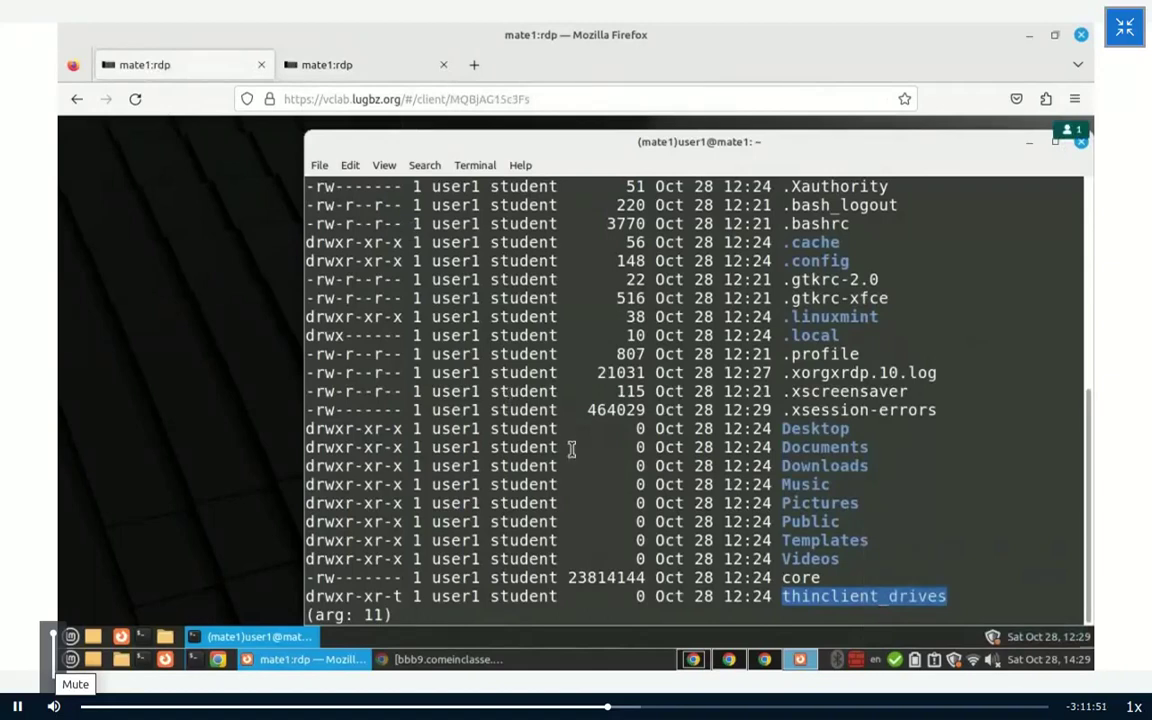
key("space")
key("BackSpace")
key("BackSpace")
key("BackSpace")
key("BackSpace")
key("BackSpace")
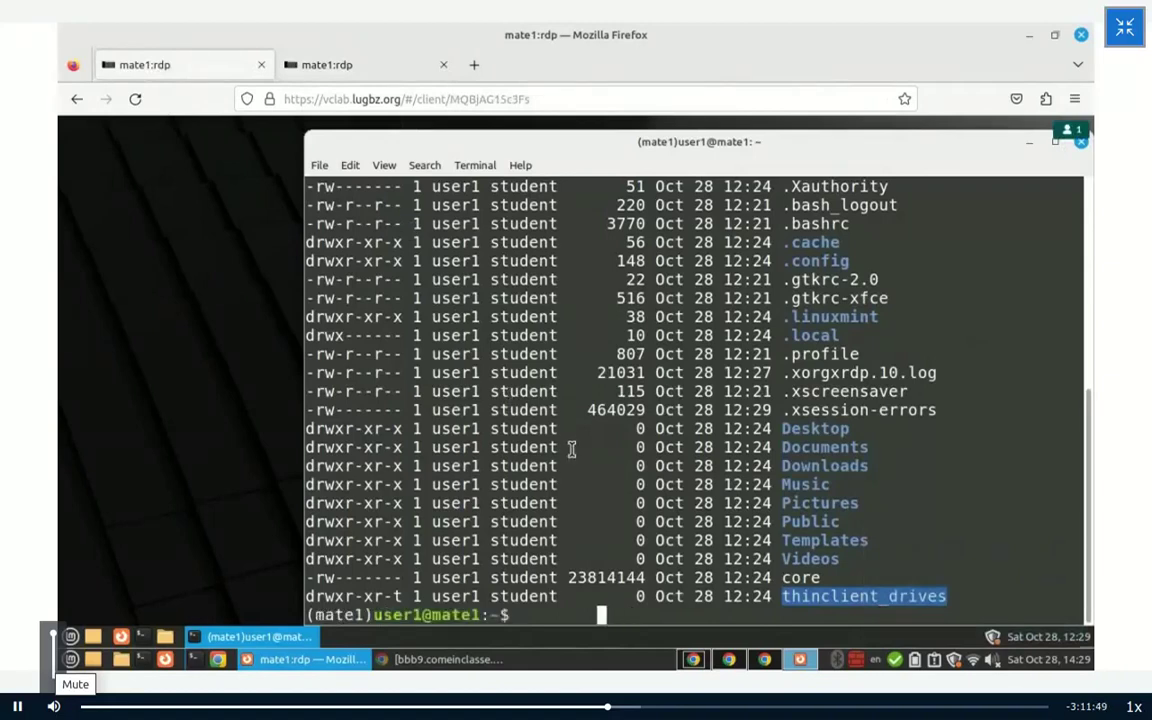
key("BackSpace")
key("BackSpace")
key("BackSpace")
key("BackSpace")
key("BackSpace")
key("BackSpace")
key("Return")
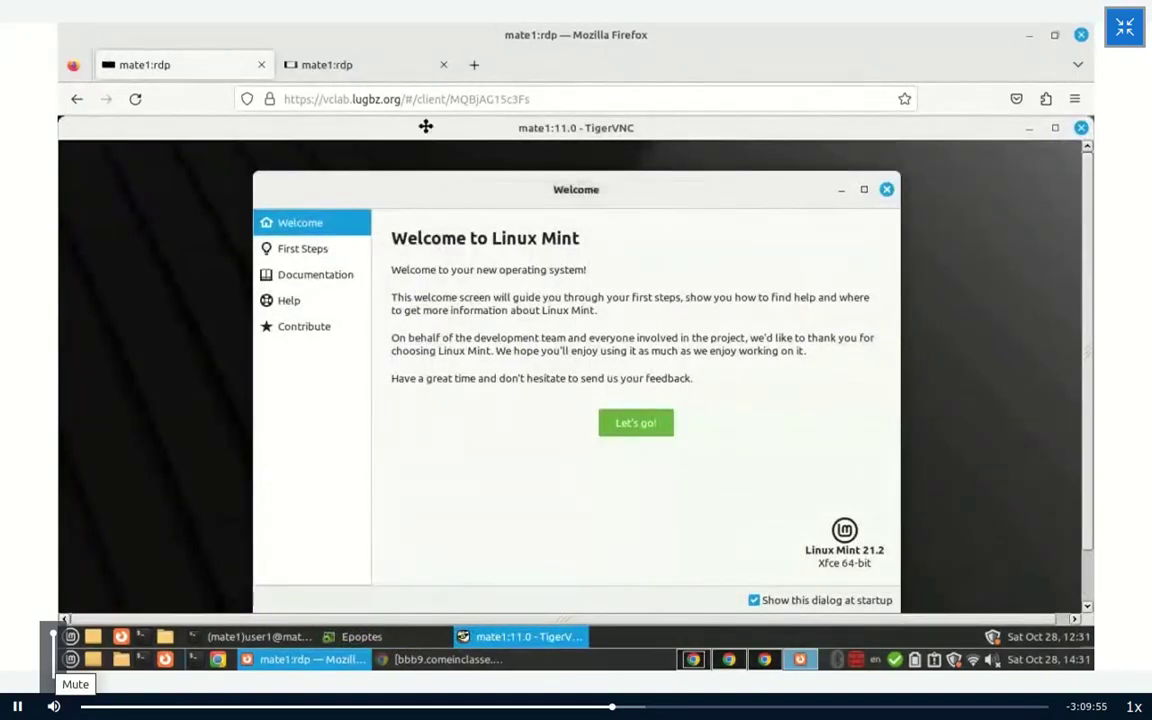
Step: Dismiss the Linux Mint welcome screen and close the TigerVNC viewer of mate1's desktop
left_click_drag(432, 129, 550, 182)
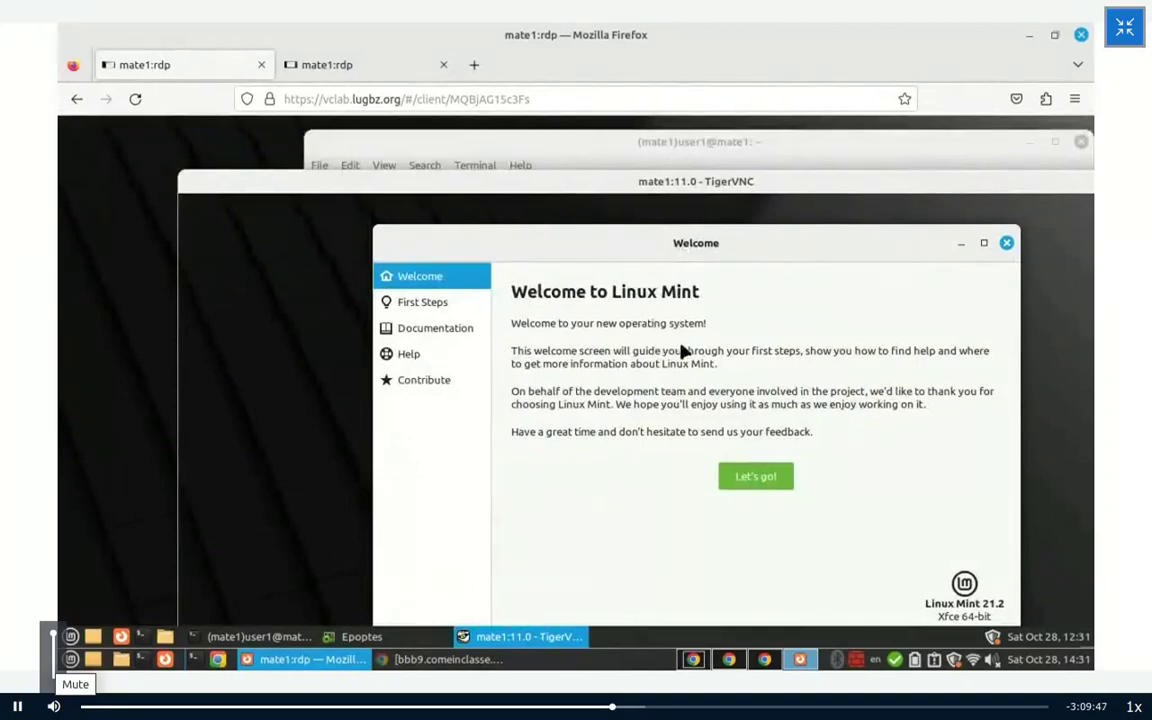
left_click(1007, 243)
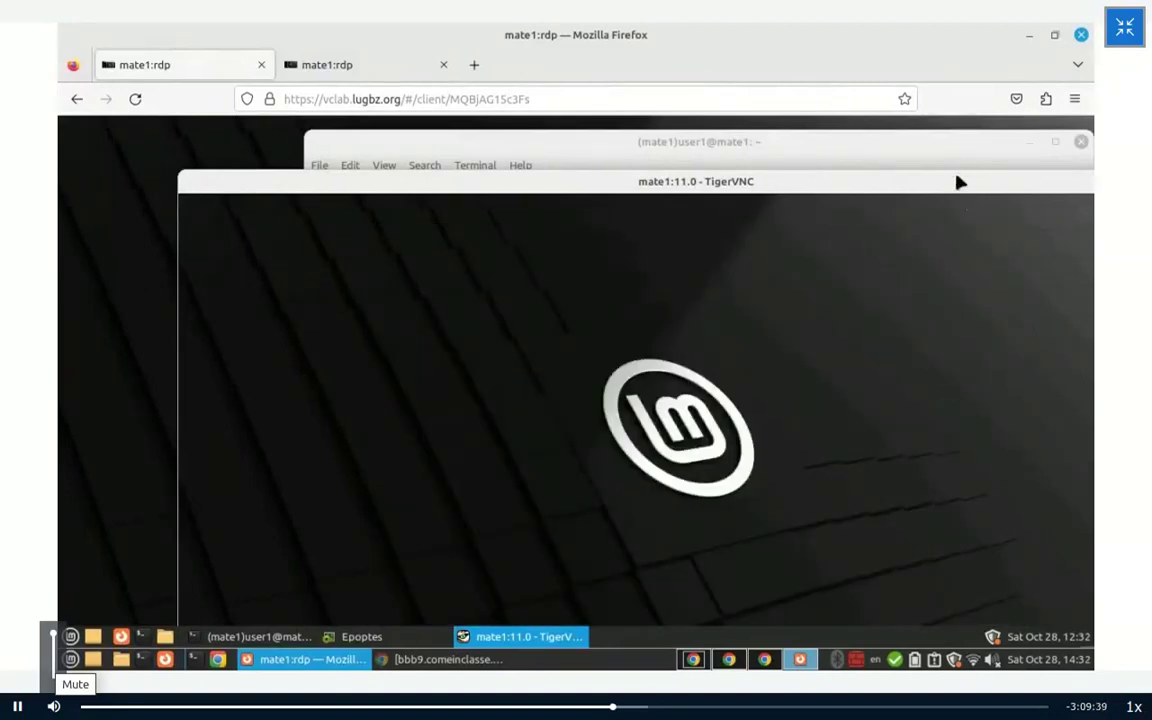
left_click_drag(958, 182, 298, 301)
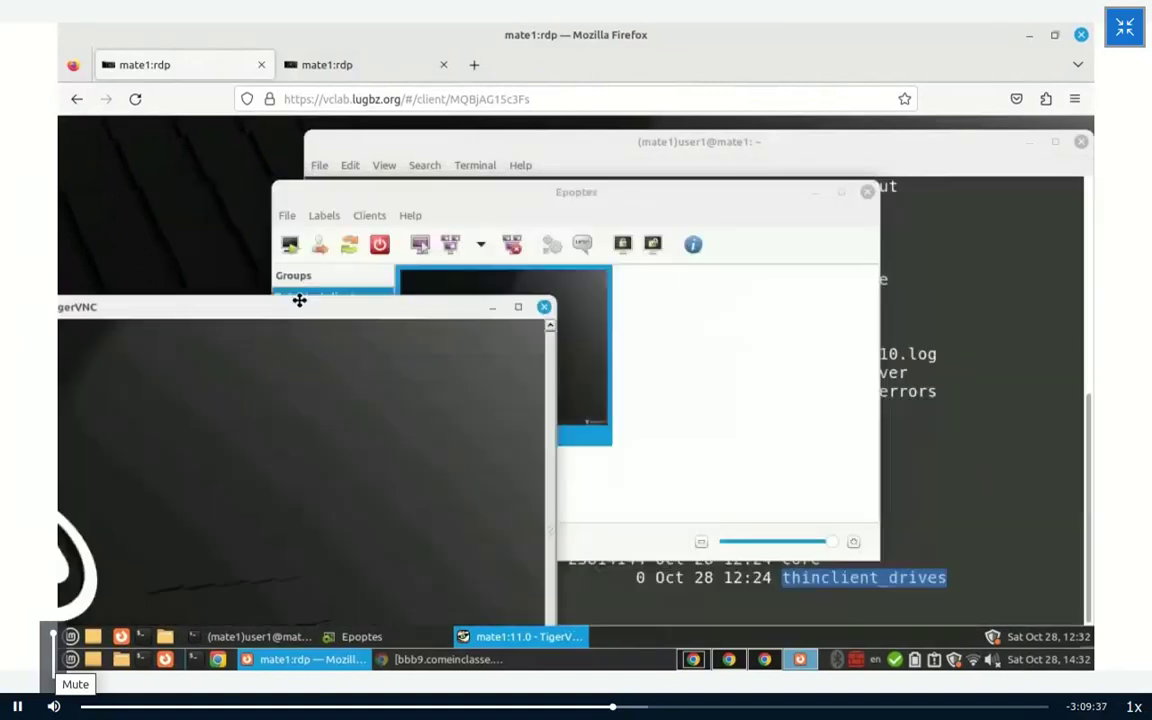
left_click(544, 307)
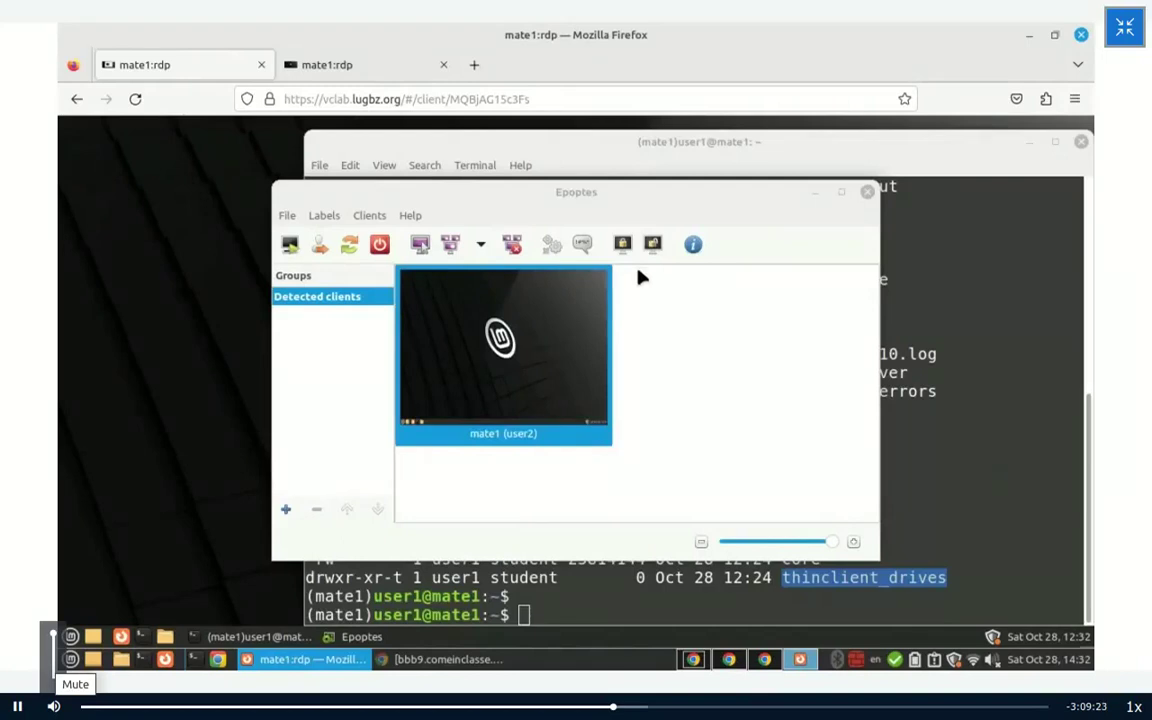
Step: Choose 'Broadcast screen (windowed)' in Epoptes, then check the second mate1:rdp tab
left_click(558, 211)
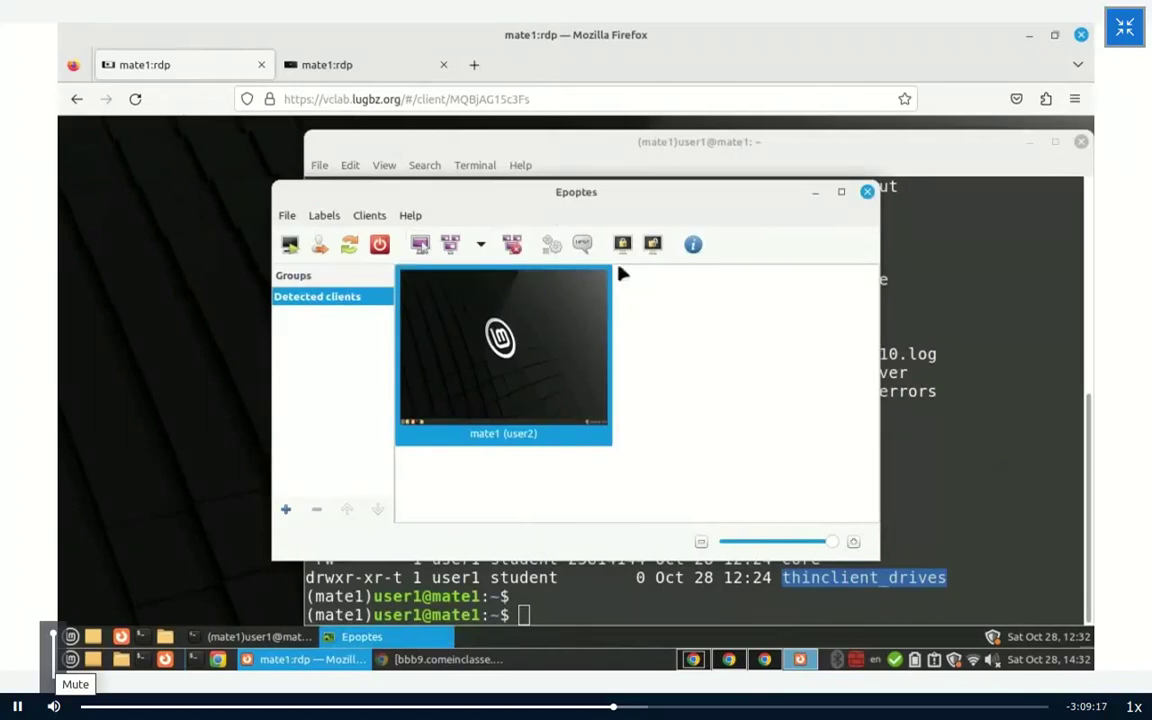
left_click(481, 245)
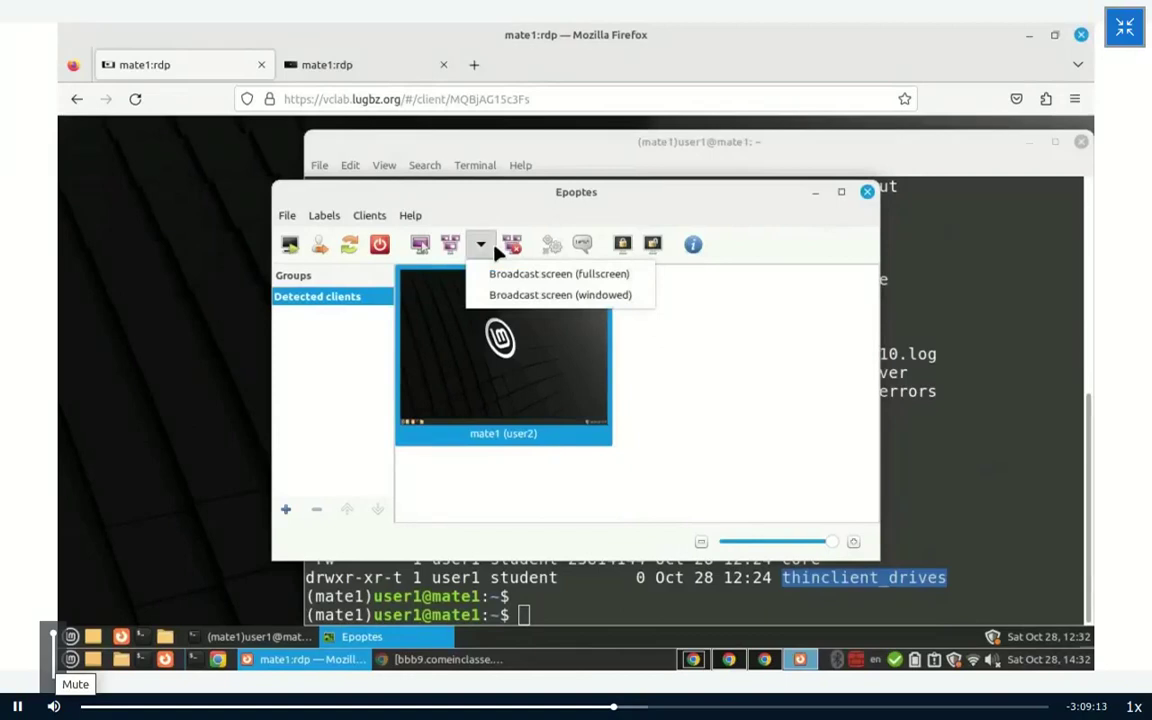
left_click(549, 295)
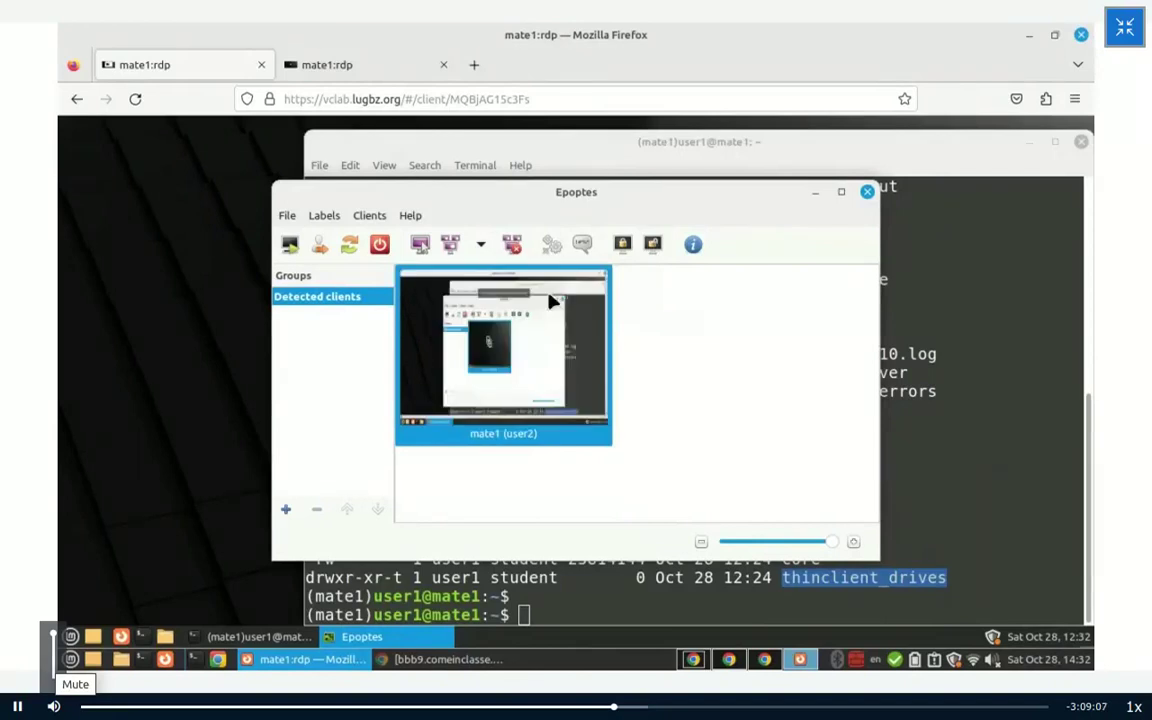
left_click(375, 63)
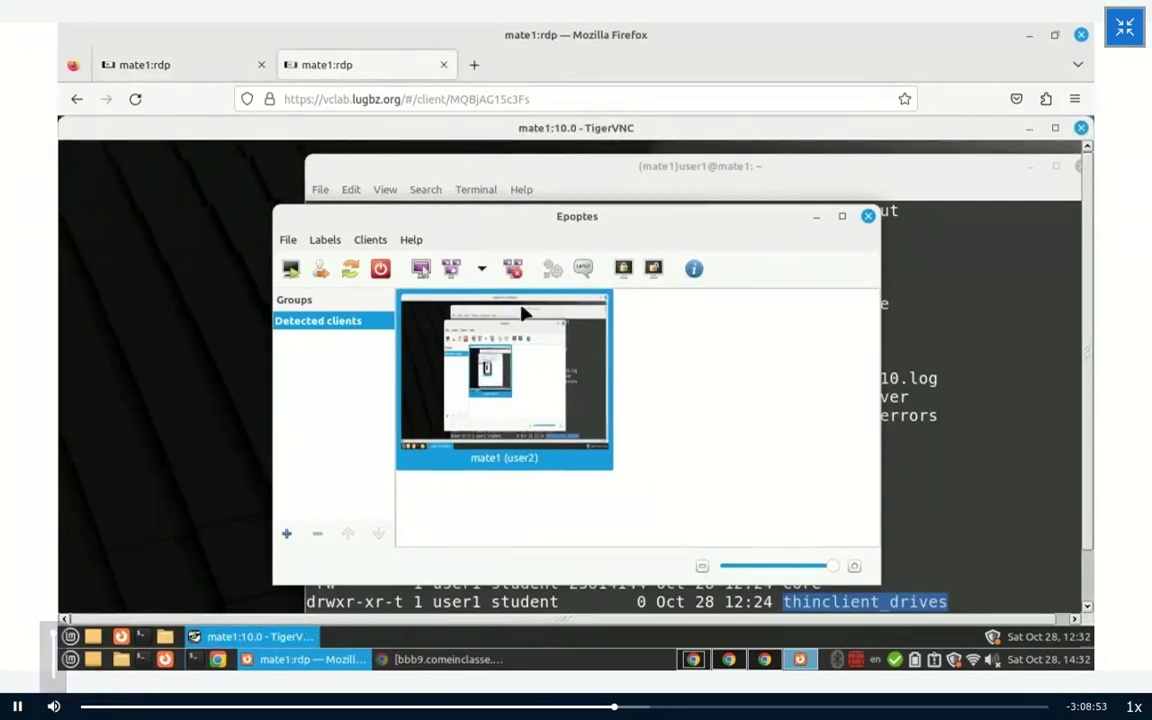
key("Escape")
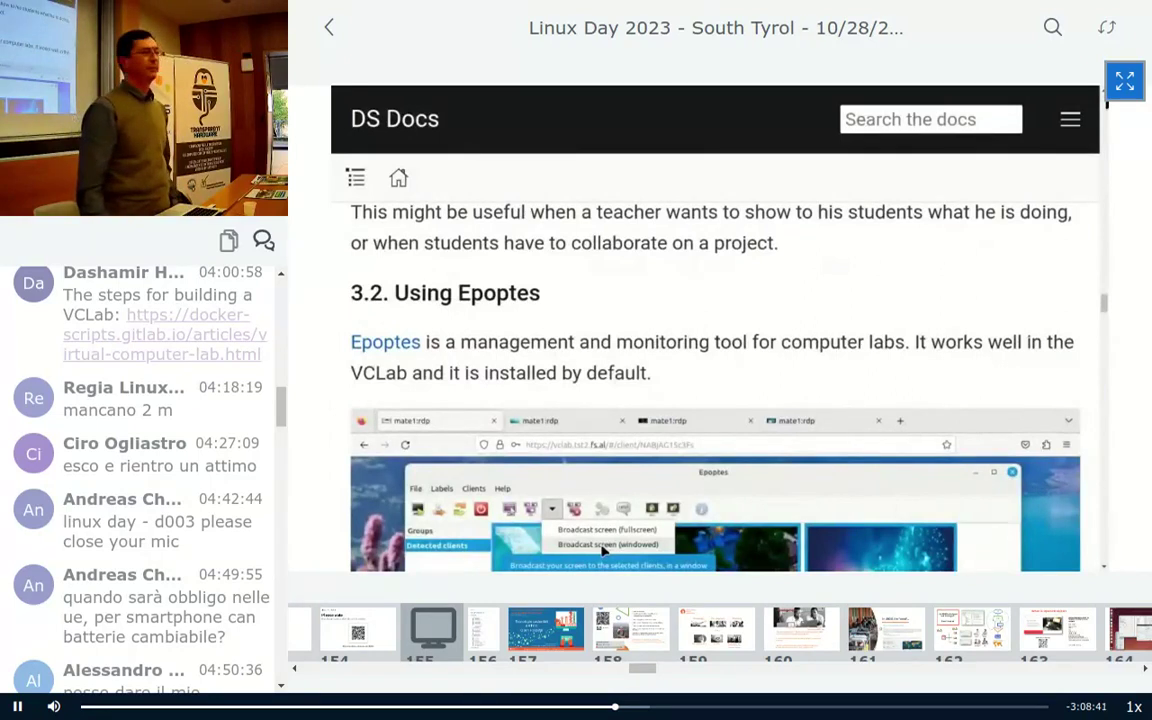
left_click(1106, 27)
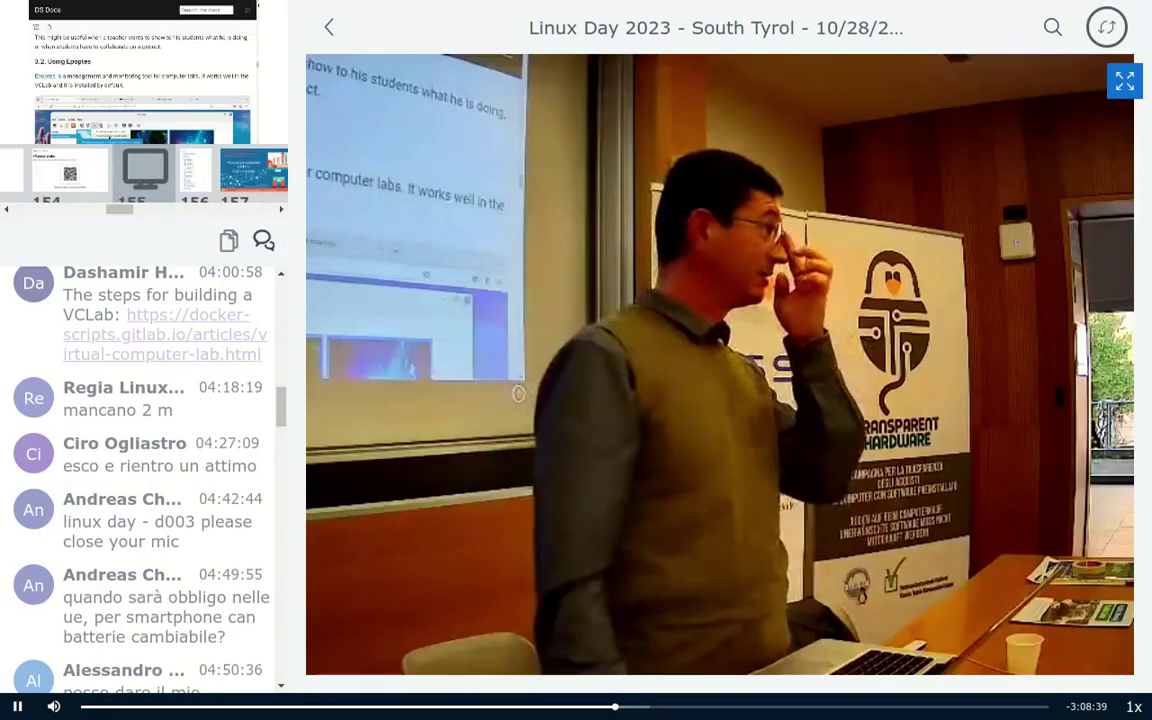
left_click(1124, 81)
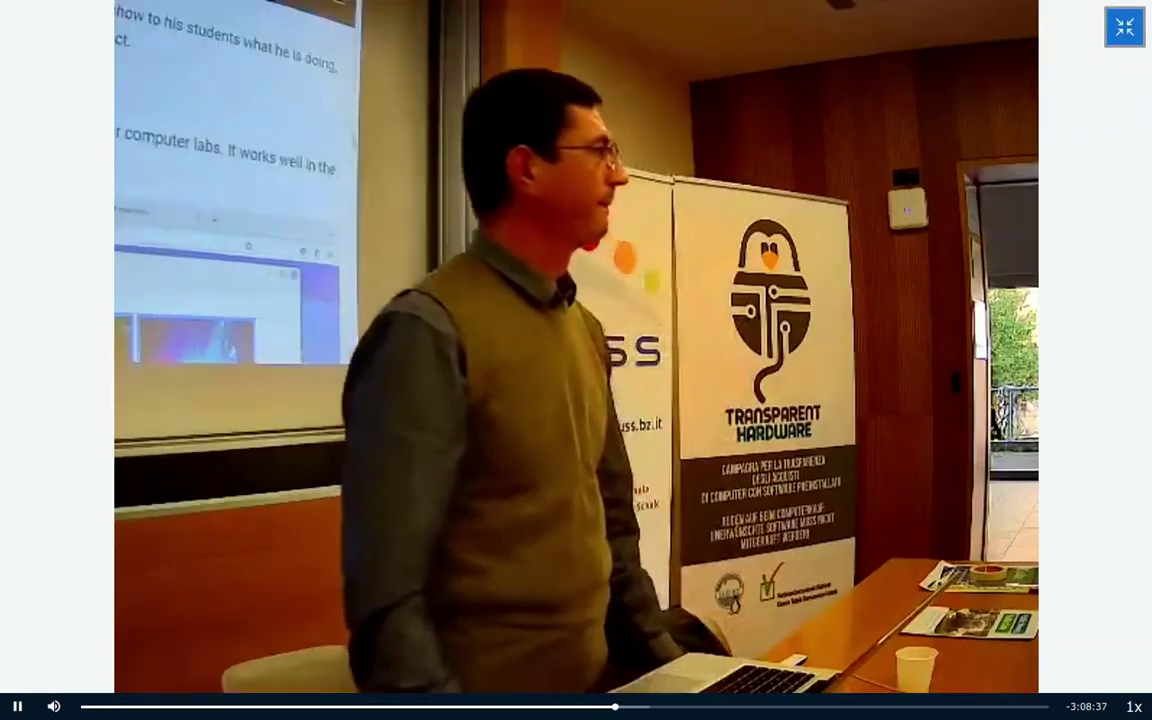